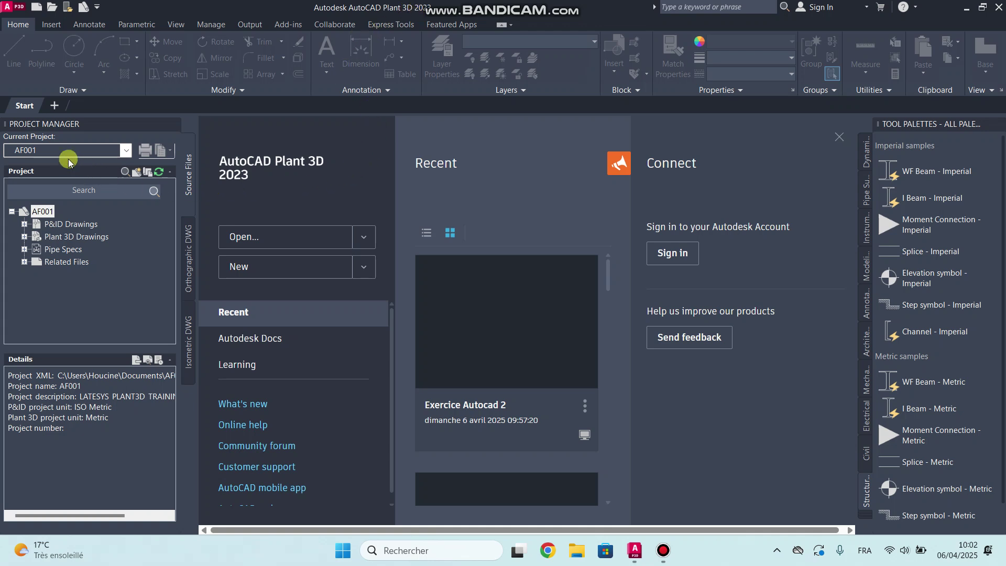
# Create a new drawing and save it in the Documents folder as DESSIN 1.
pyautogui.click(55, 107)
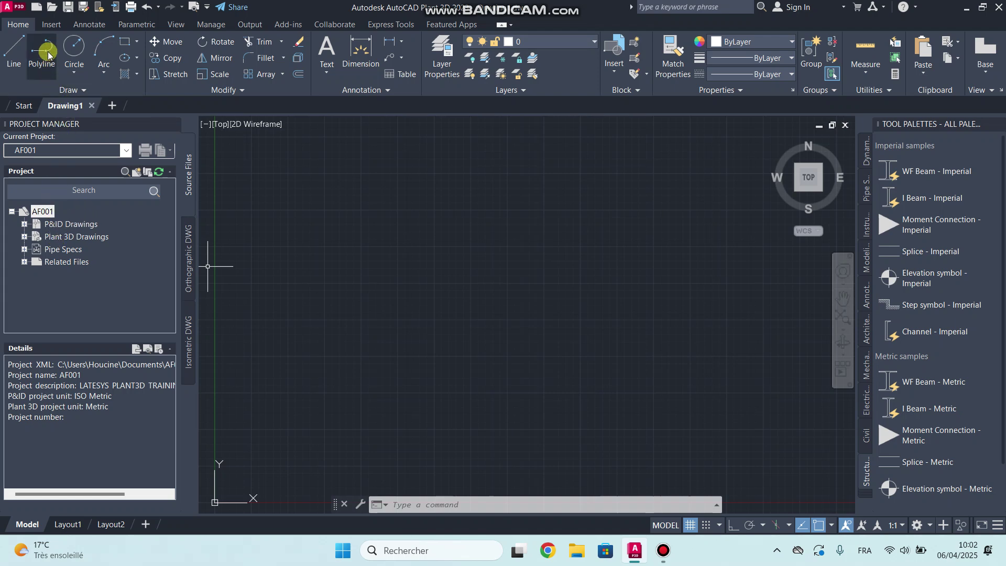
pyautogui.click(67, 7)
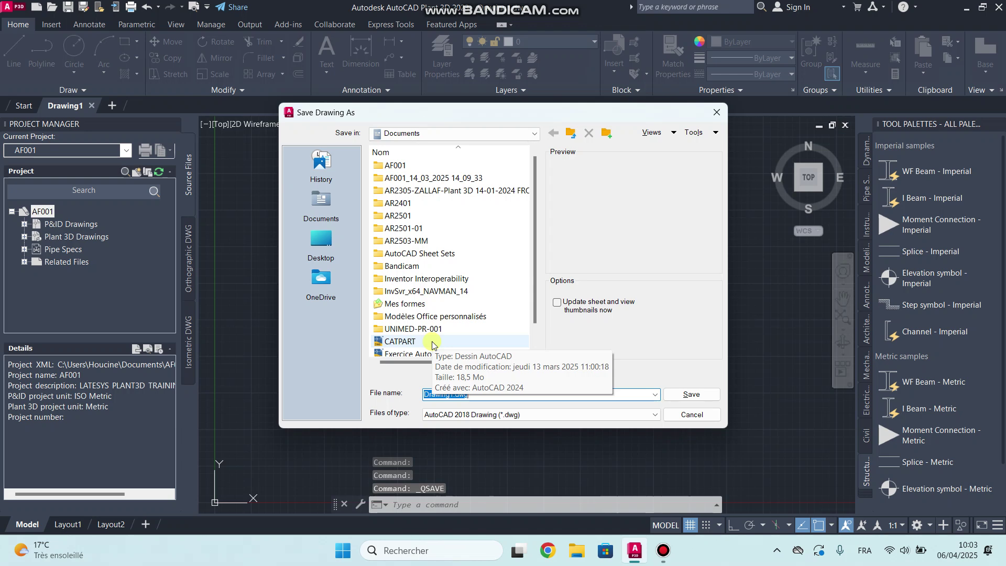
pyautogui.write('DESSIN 1')
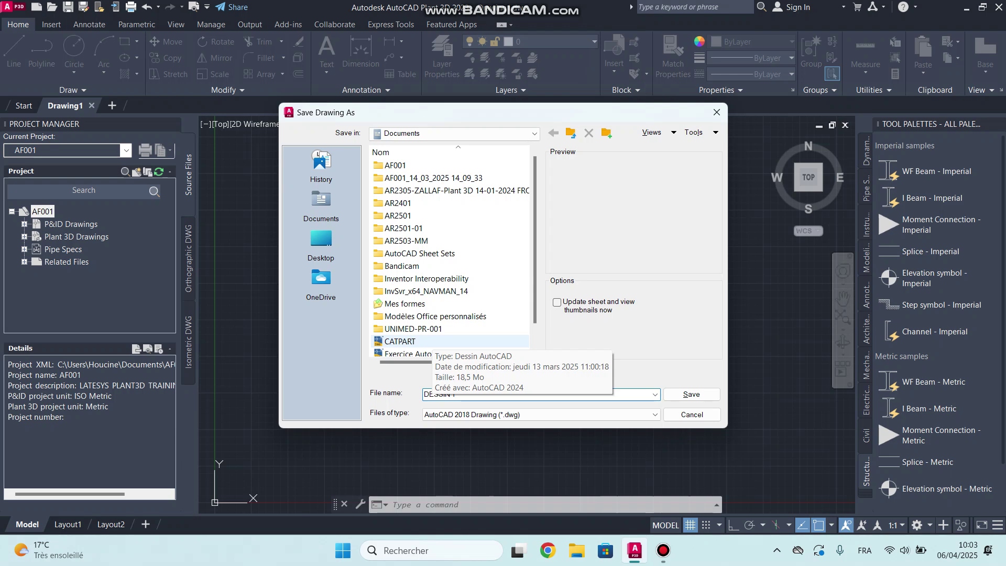
pyautogui.click(687, 396)
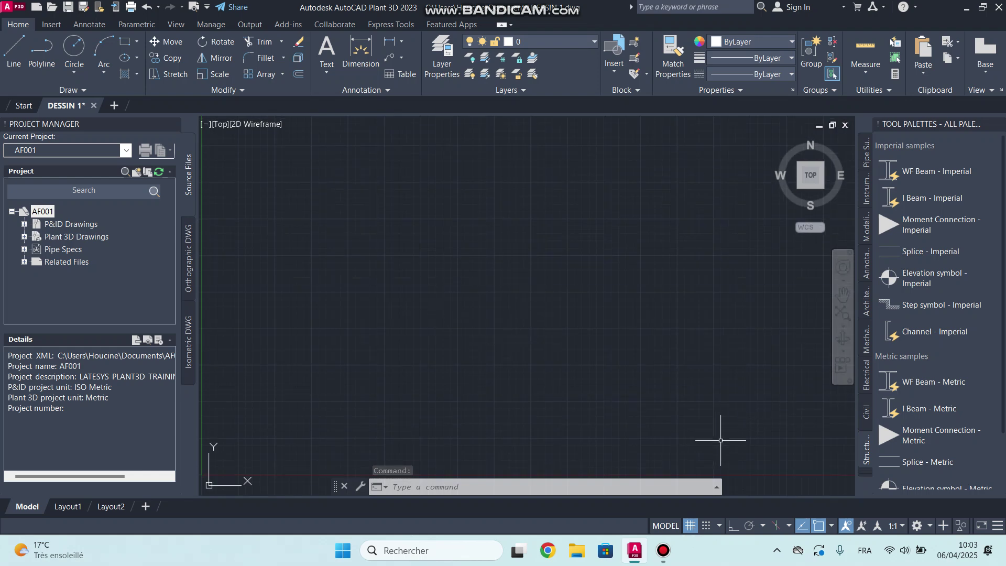
# Switch the workspace to 3D Modeling and back to Drafting & Annotation.
pyautogui.click(915, 527)
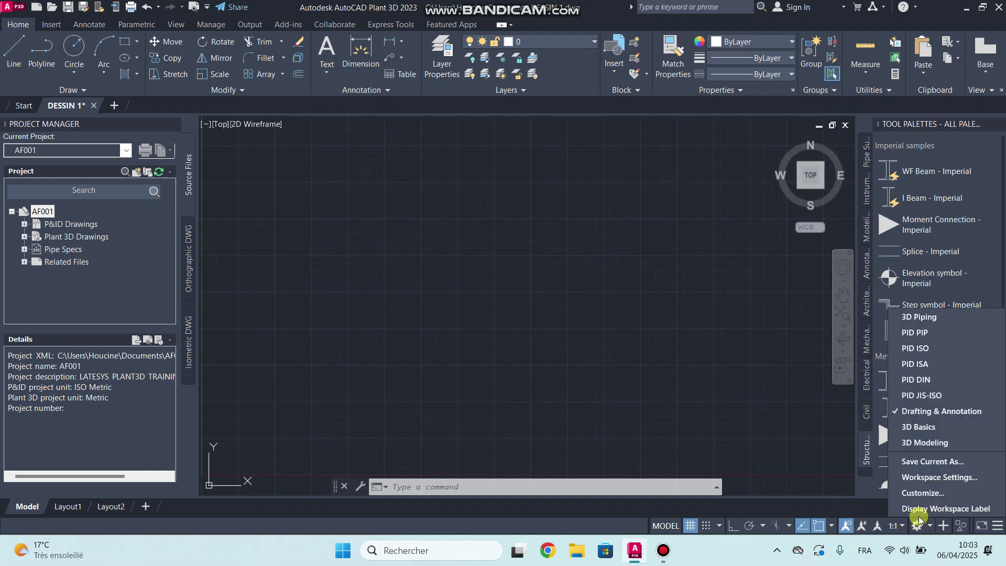
pyautogui.click(937, 443)
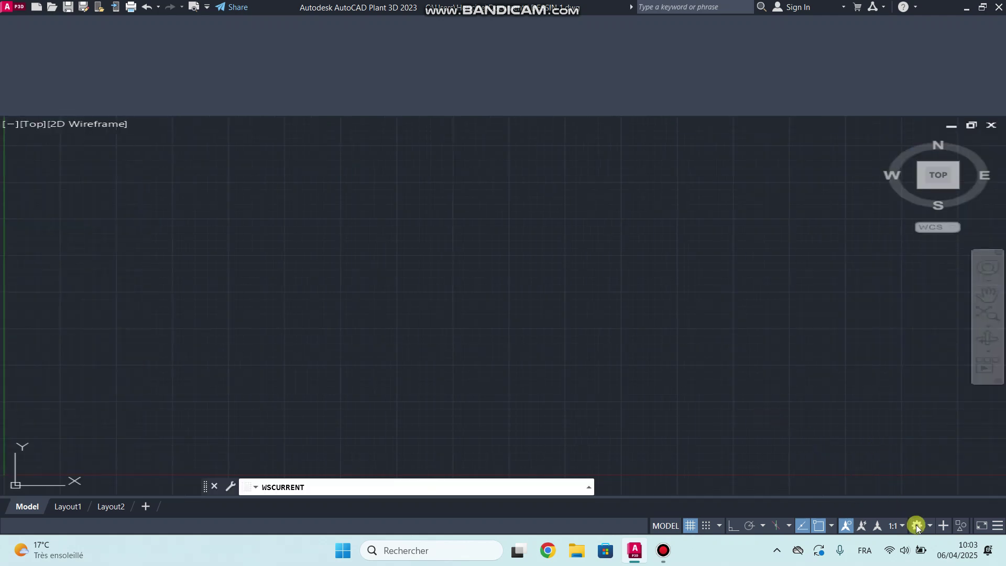
pyautogui.click(917, 527)
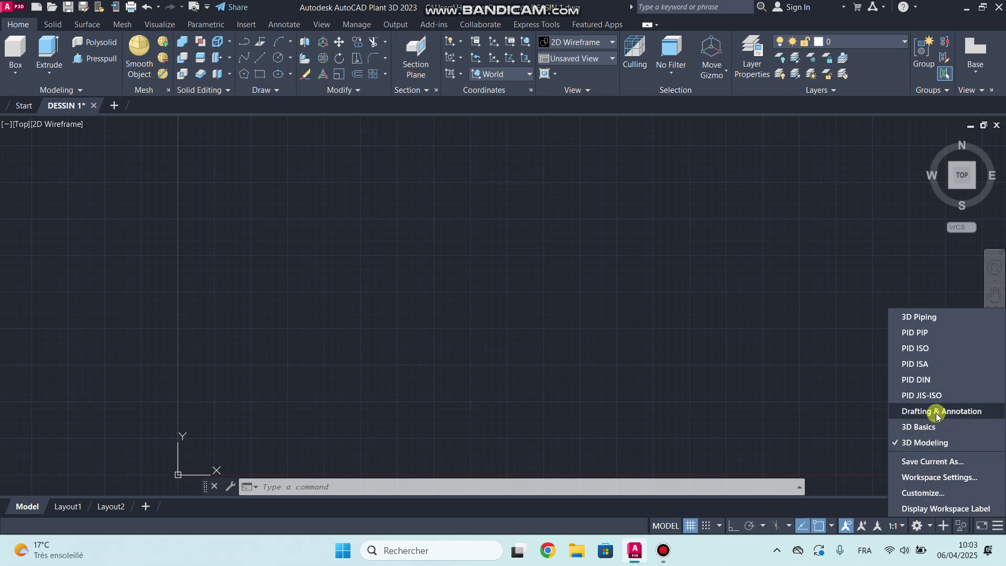
pyautogui.click(899, 413)
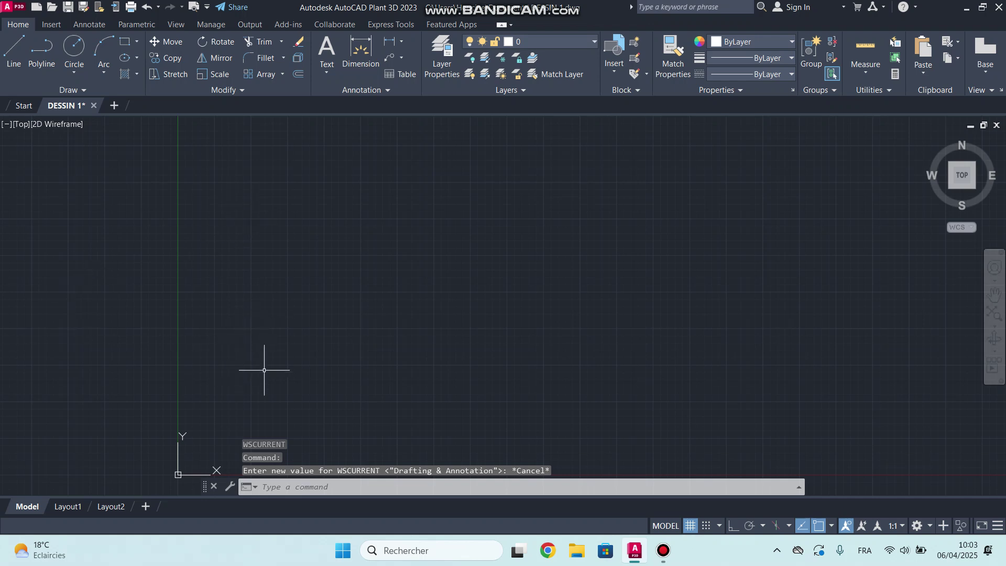
# View the Layout1 sheet and return to model space.
pyautogui.moveTo(292, 355); pyautogui.dragTo(261, 263, button='middle')
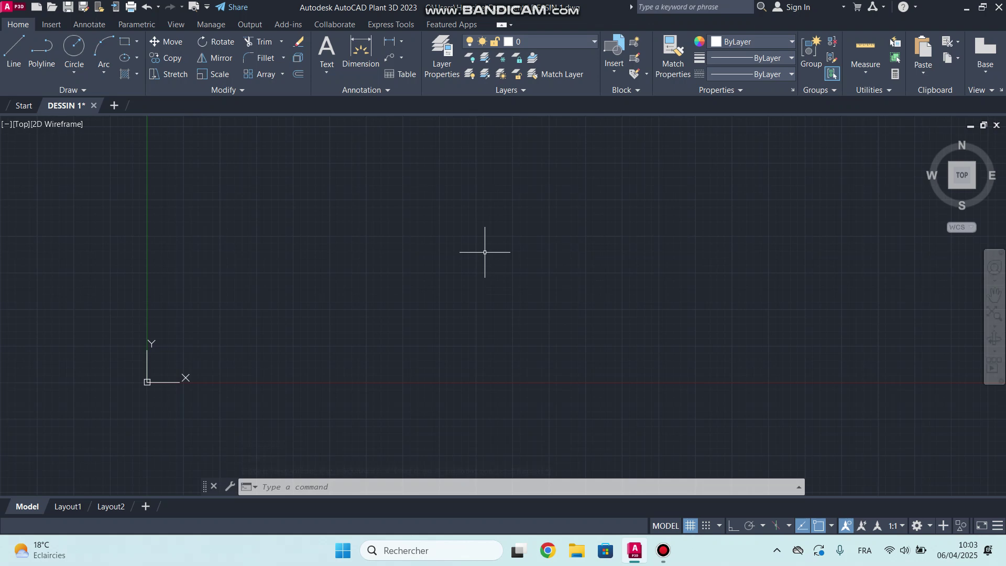
pyautogui.click(63, 506)
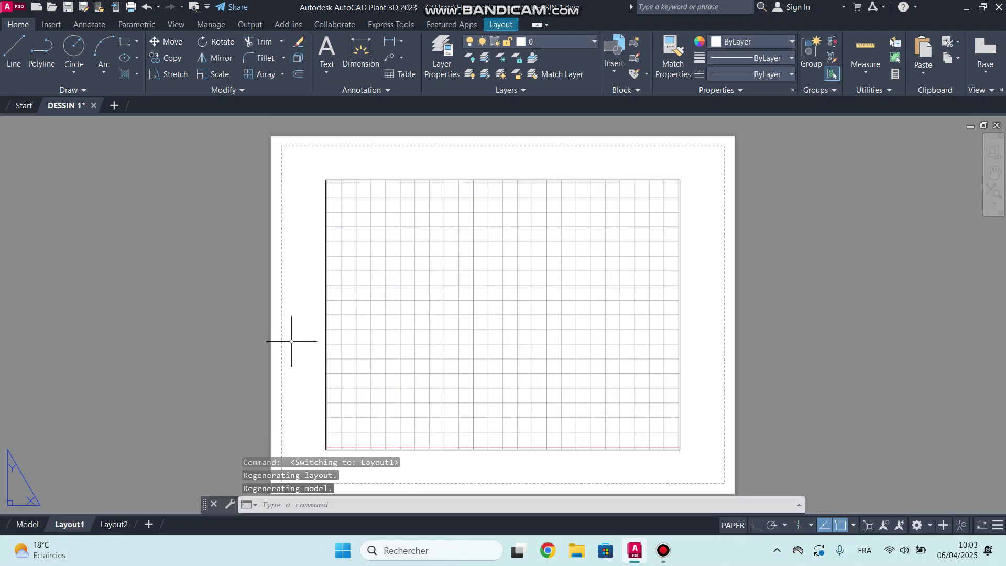
pyautogui.click(27, 524)
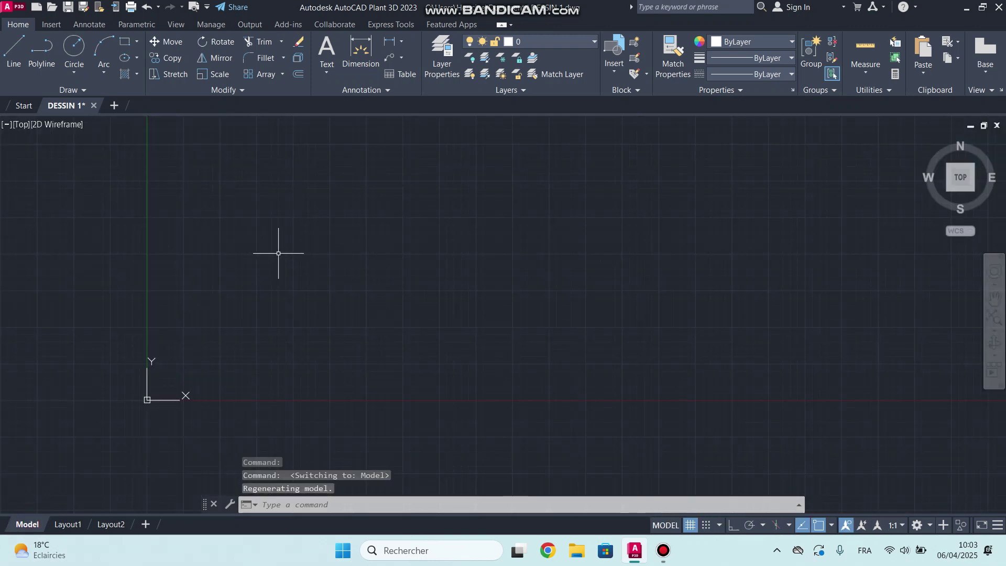
# Draw a circle above and beyond the origin in model space, and check the Layout1 sheet before returning to model space.
pyautogui.click(74, 47)
pyautogui.click(414, 235)
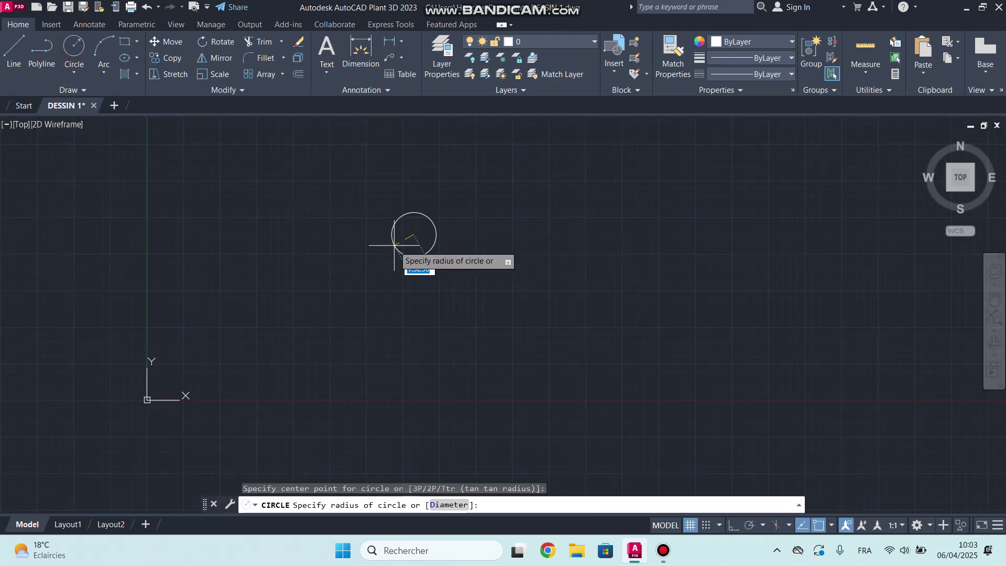
pyautogui.click(365, 256)
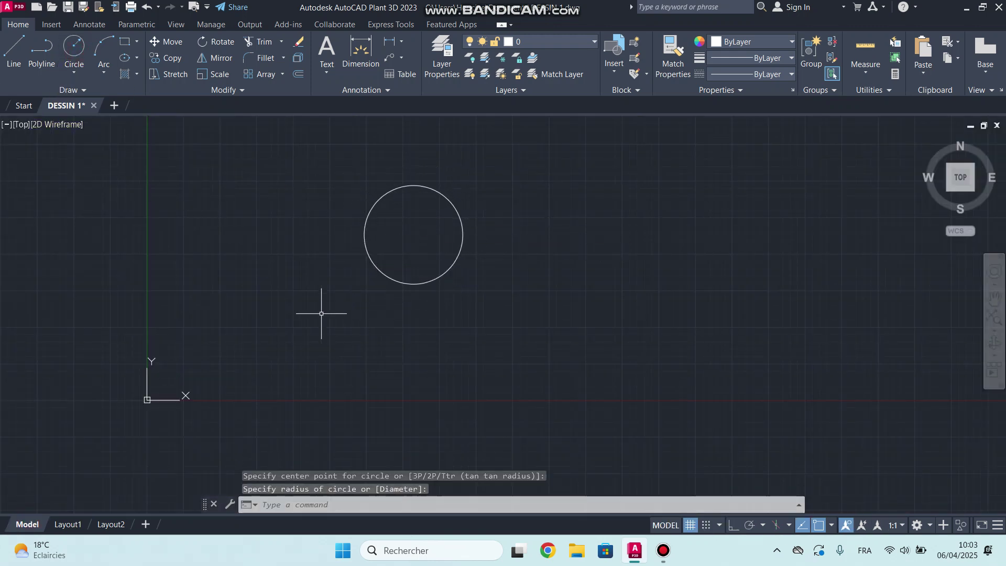
pyautogui.click(67, 524)
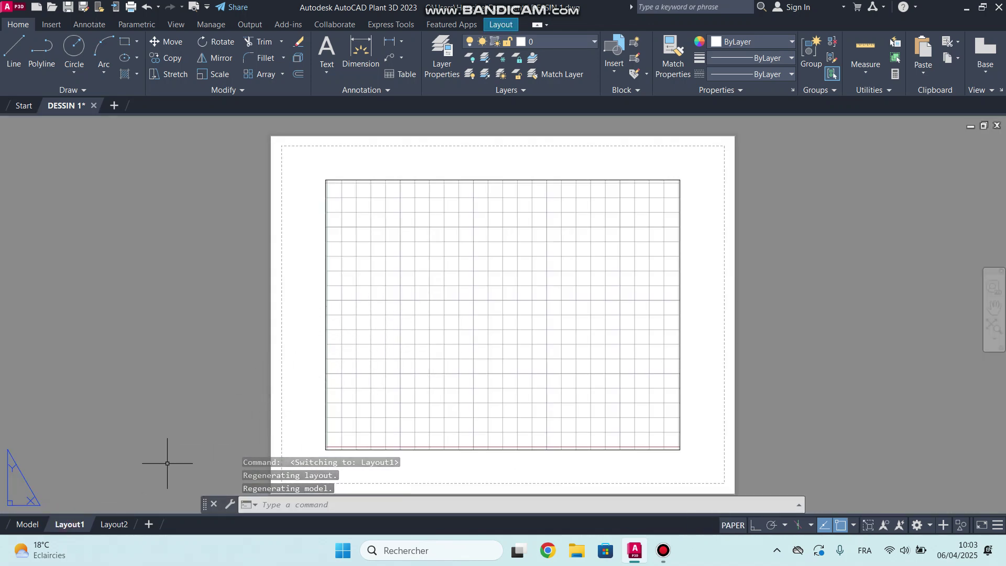
pyautogui.click(28, 524)
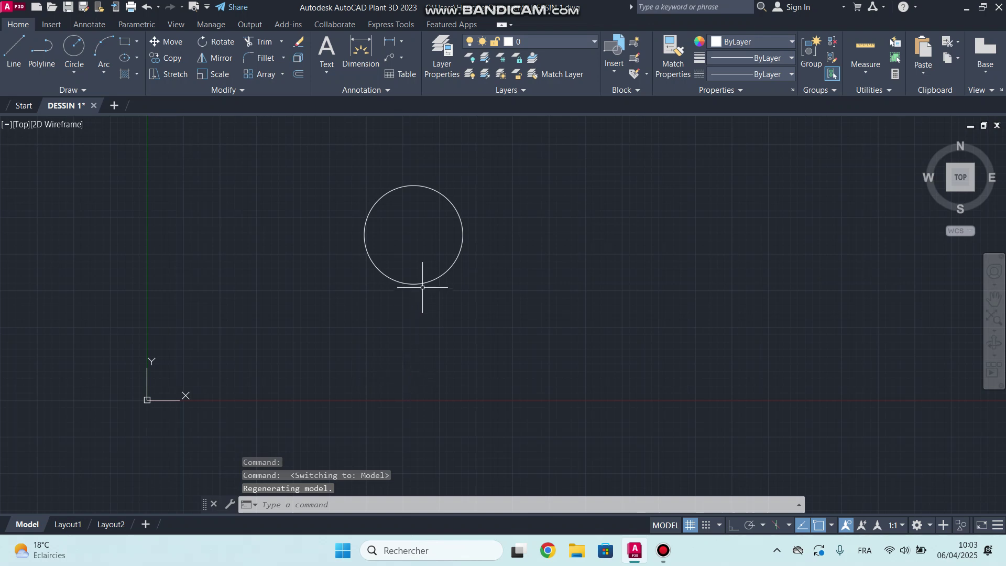
# Delete the circle from model space.
pyautogui.click(494, 168)
pyautogui.click(409, 234)
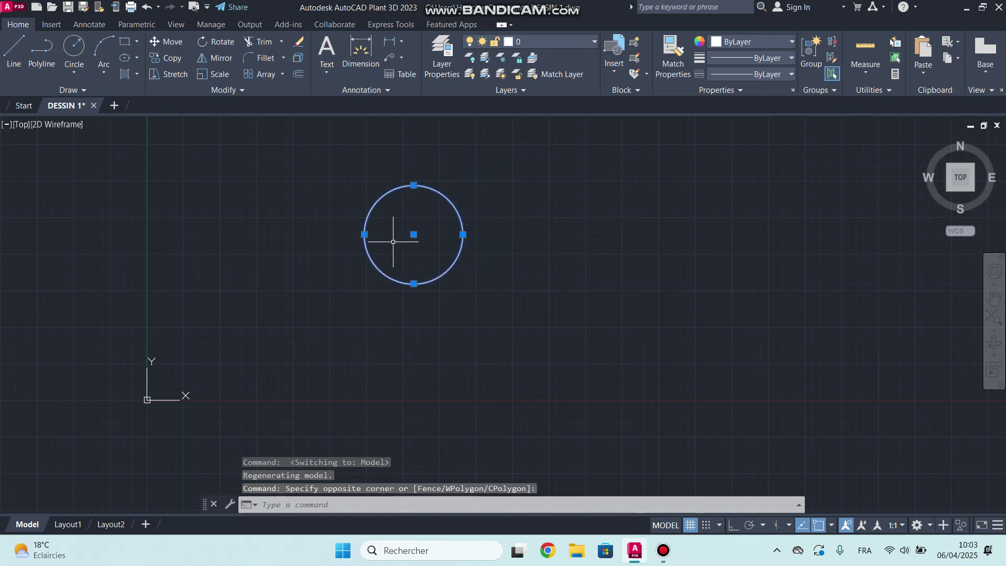
pyautogui.press('Delete')
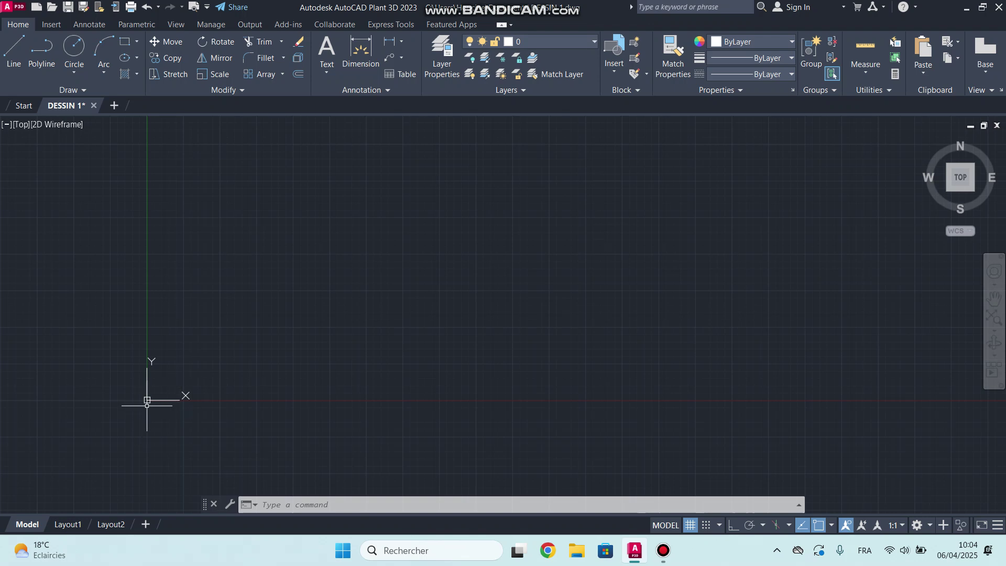
# Set the model view to SW Isometric and back to Top.
pyautogui.click(22, 125)
pyautogui.click(63, 238)
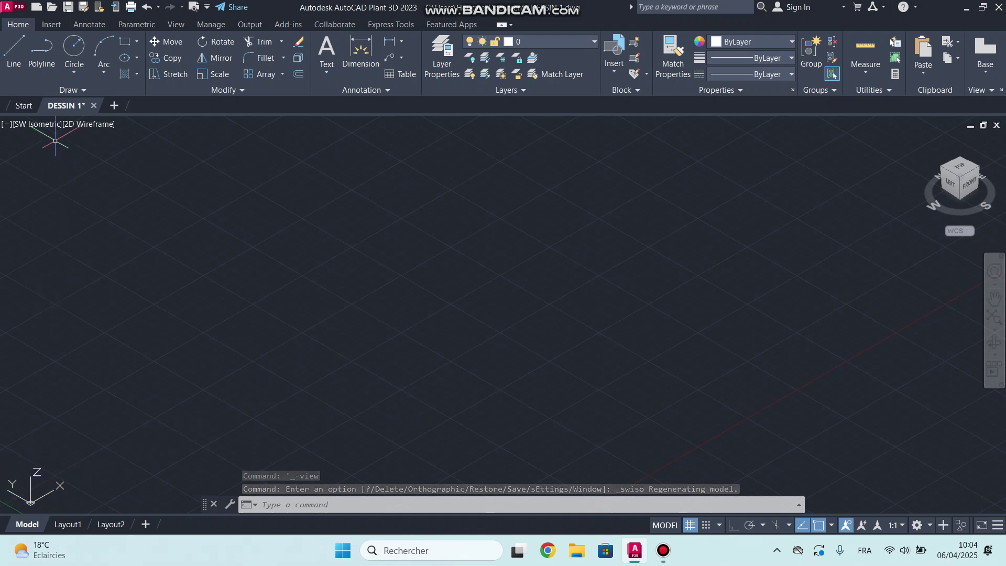
pyautogui.click(48, 126)
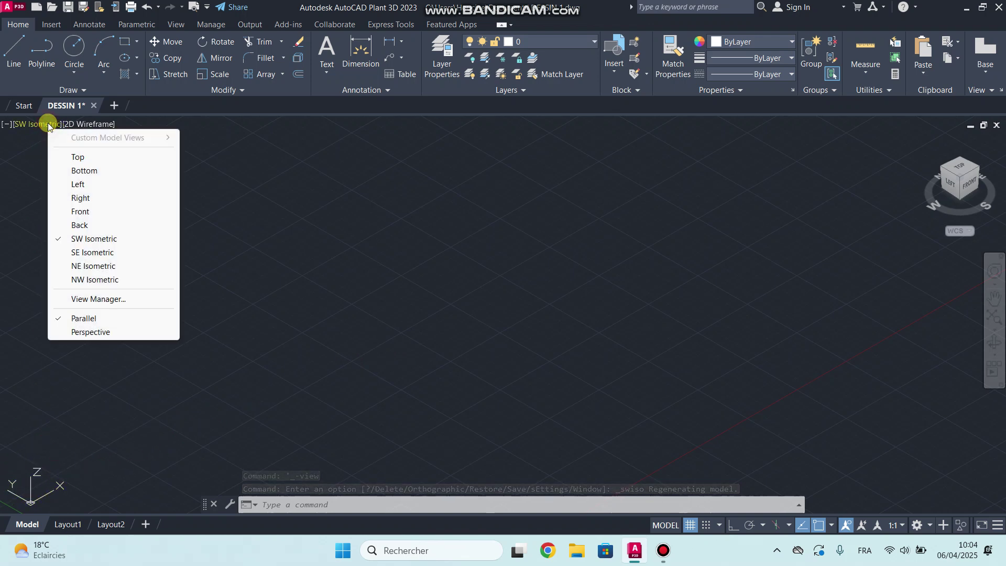
pyautogui.click(78, 158)
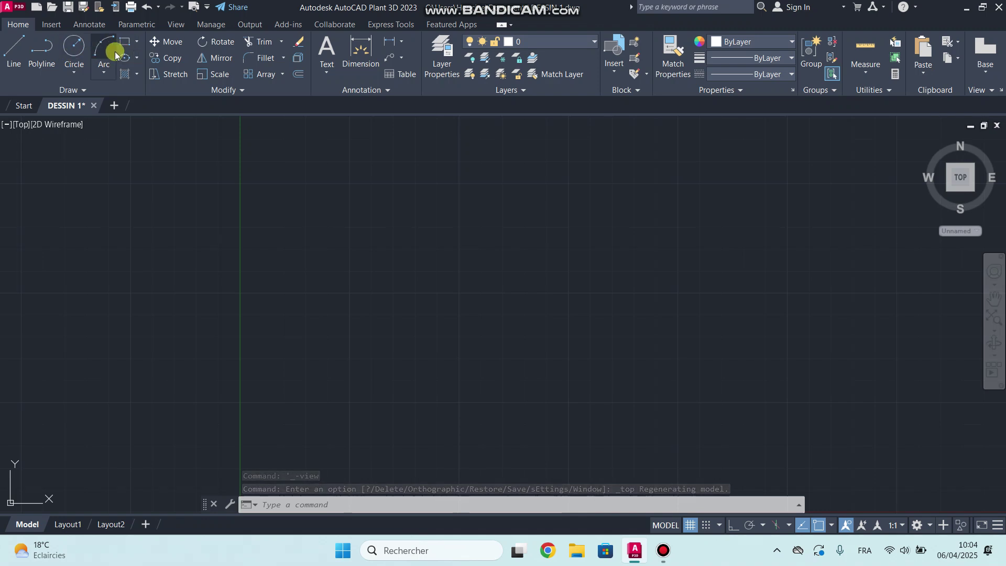
pyautogui.click(84, 89)
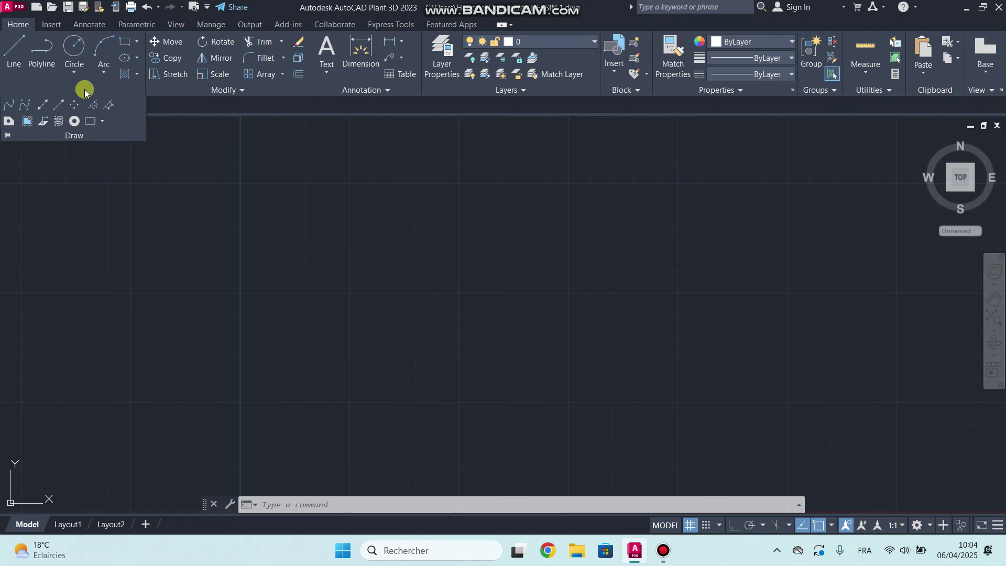
pyautogui.click(74, 73)
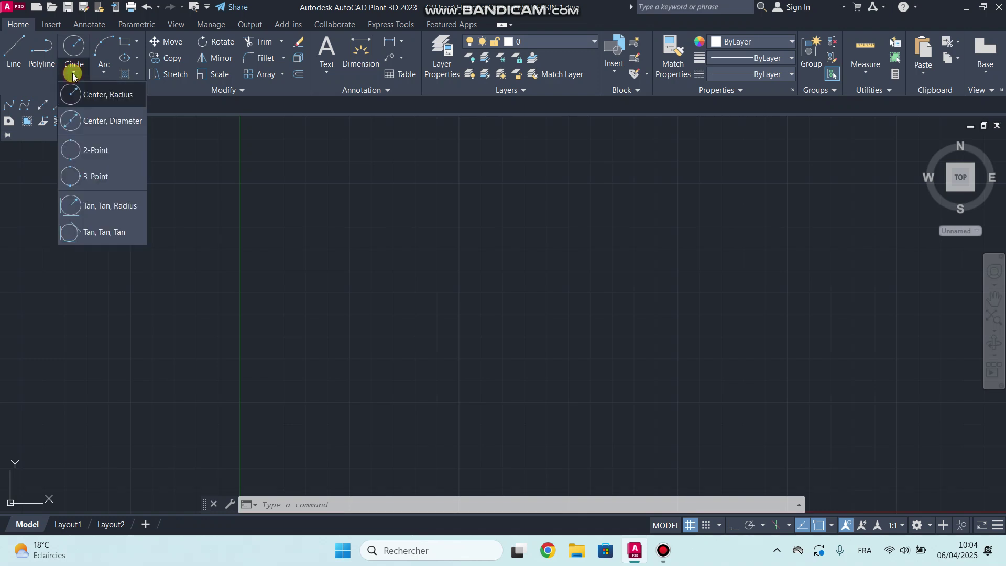
pyautogui.click(135, 45)
pyautogui.click(183, 190)
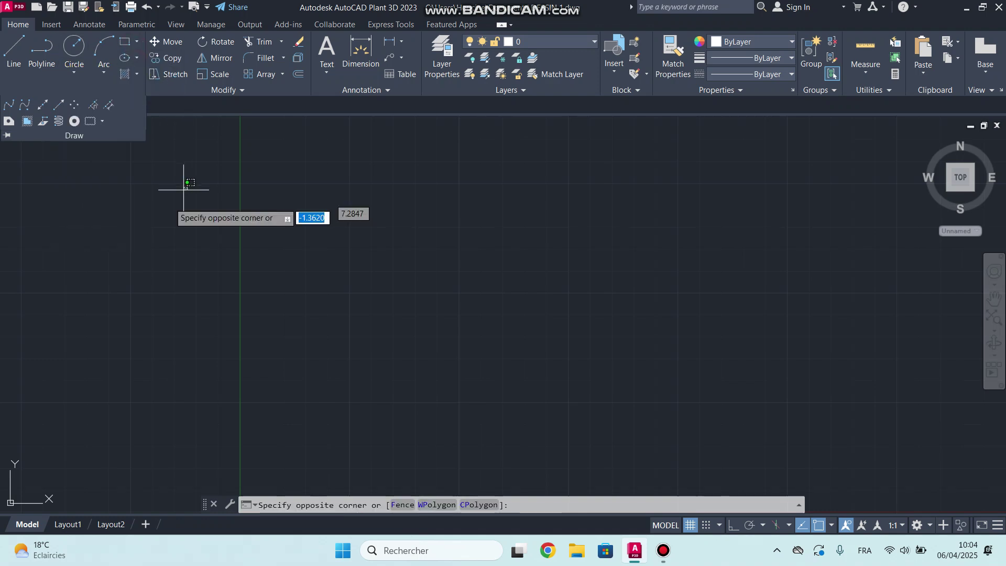
pyautogui.click(189, 175)
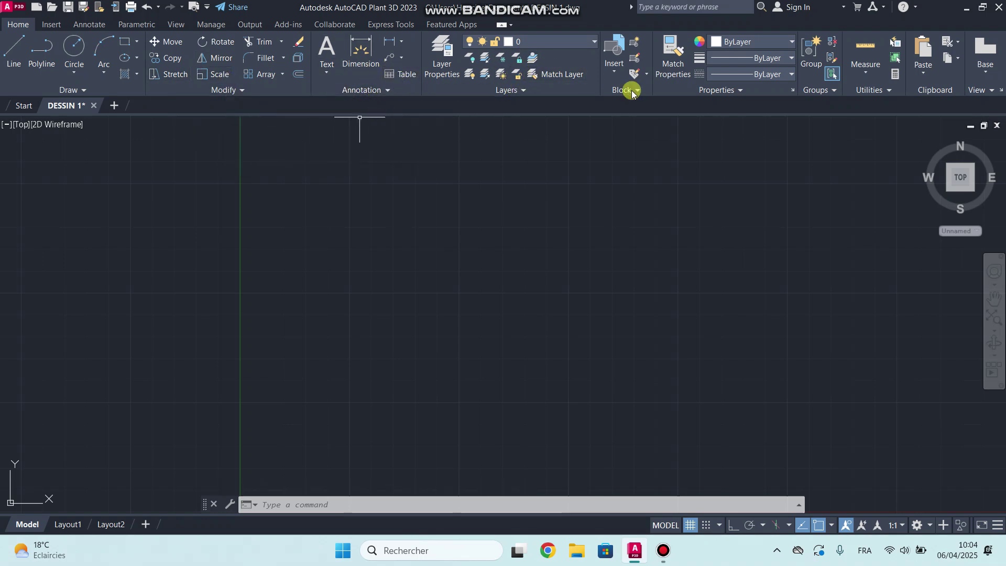
pyautogui.click(834, 75)
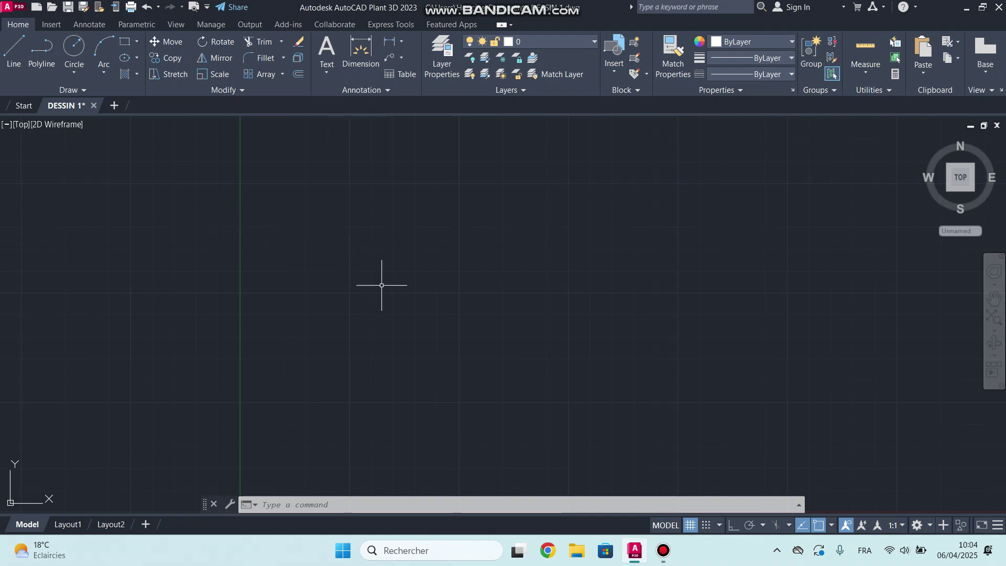
# Start a line with its first point at the origin, coordinates 0,0.
pyautogui.scroll(-2, 419, 319)
pyautogui.moveTo(418, 319); pyautogui.dragTo(400, 209, button='middle')
pyautogui.moveTo(417, 288); pyautogui.dragTo(394, 302, button='middle')
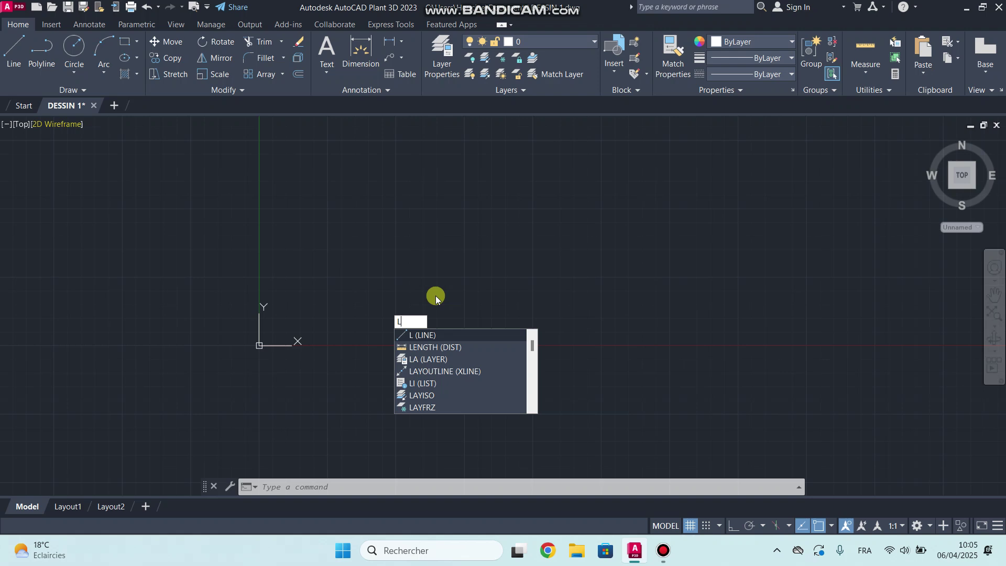
pyautogui.press('Return')
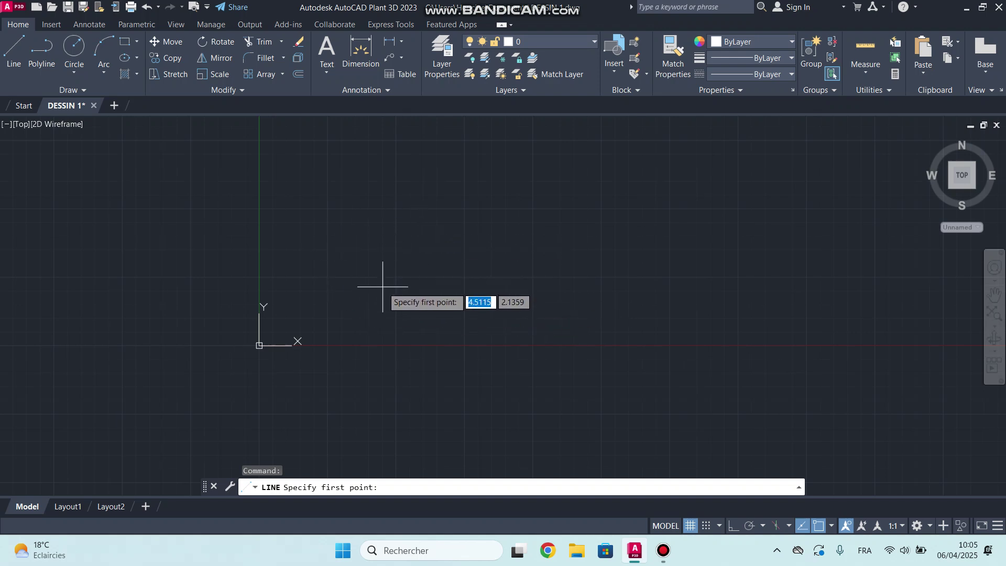
pyautogui.write('0')
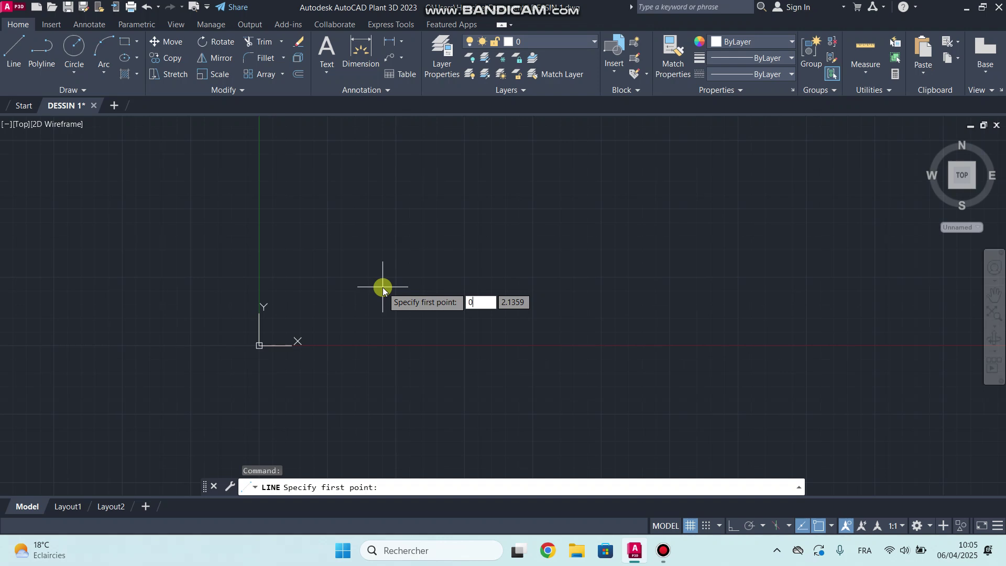
pyautogui.press('Tab')
pyautogui.write('0')
pyautogui.press('Return')
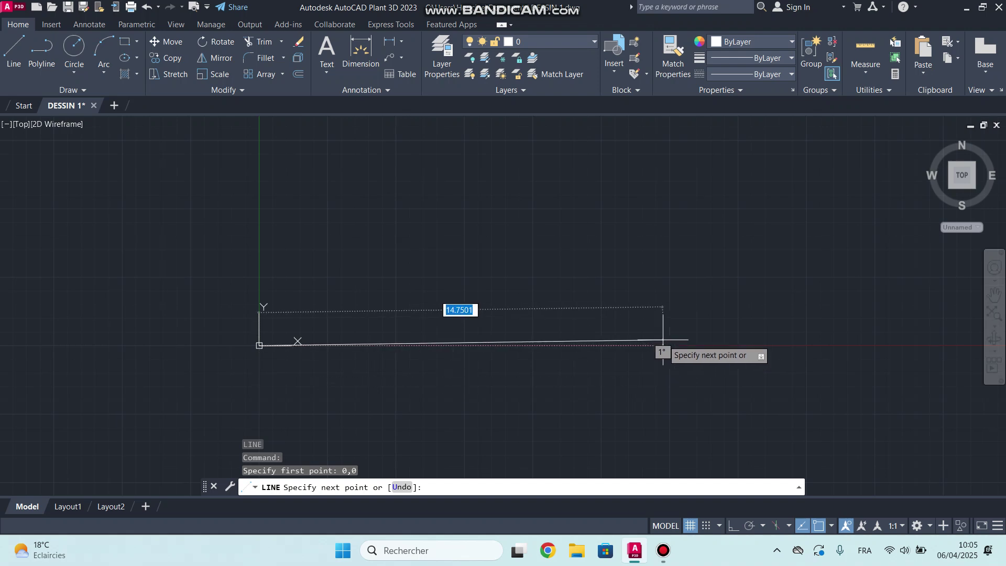
# Turn on Ortho mode and draw the first line segment 25 units long from the origin along the positive X axis.
pyautogui.click(733, 526)
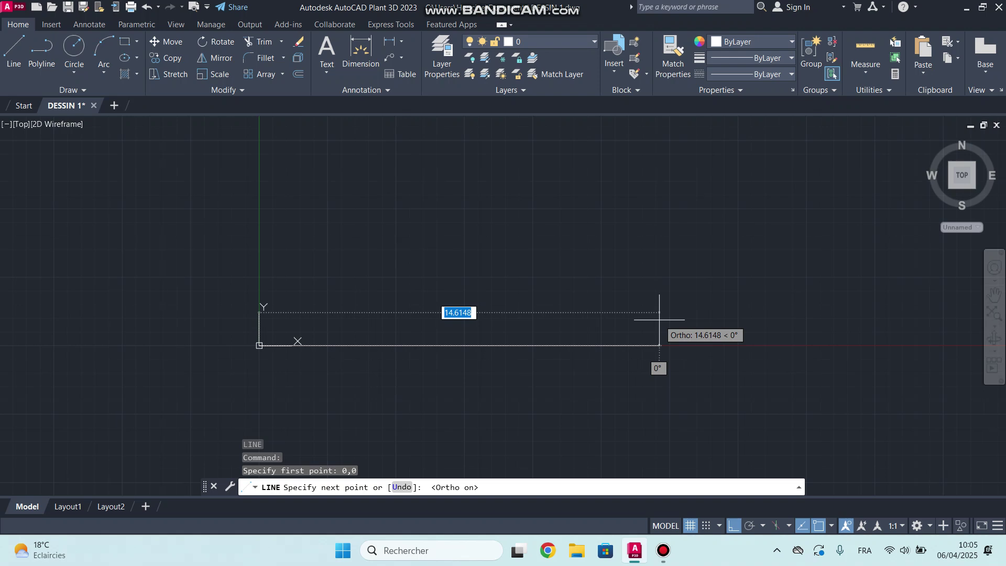
pyautogui.scroll(-4, 681, 336)
pyautogui.moveTo(692, 336); pyautogui.dragTo(588, 330, button='middle')
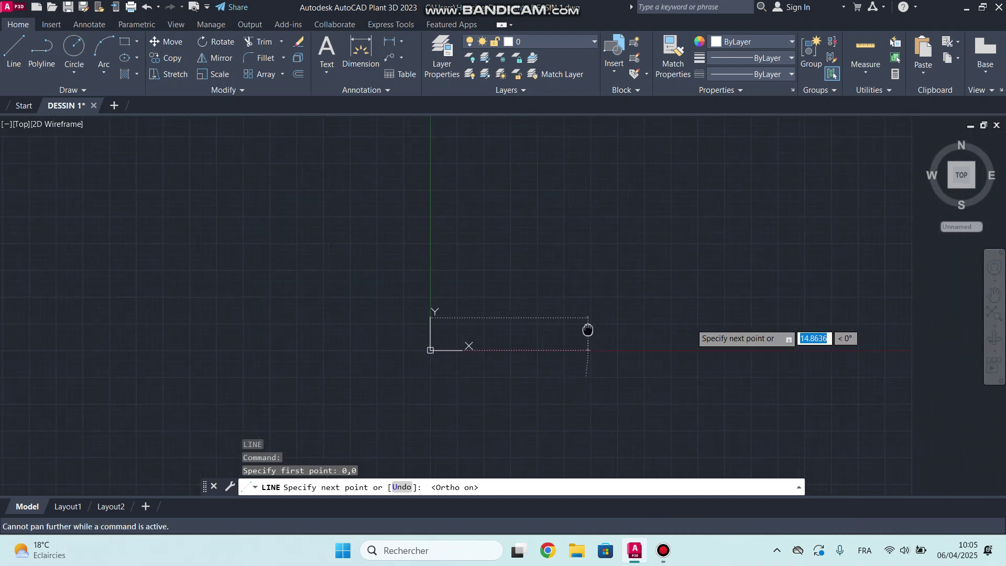
pyautogui.scroll(5, 576, 329)
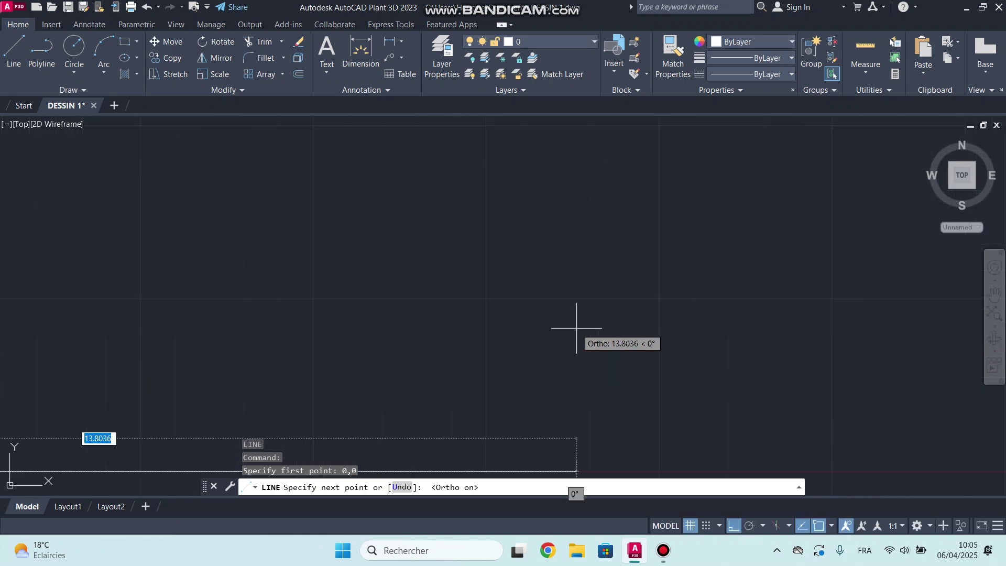
pyautogui.scroll(-6, 576, 328)
pyautogui.scroll(4, 576, 330)
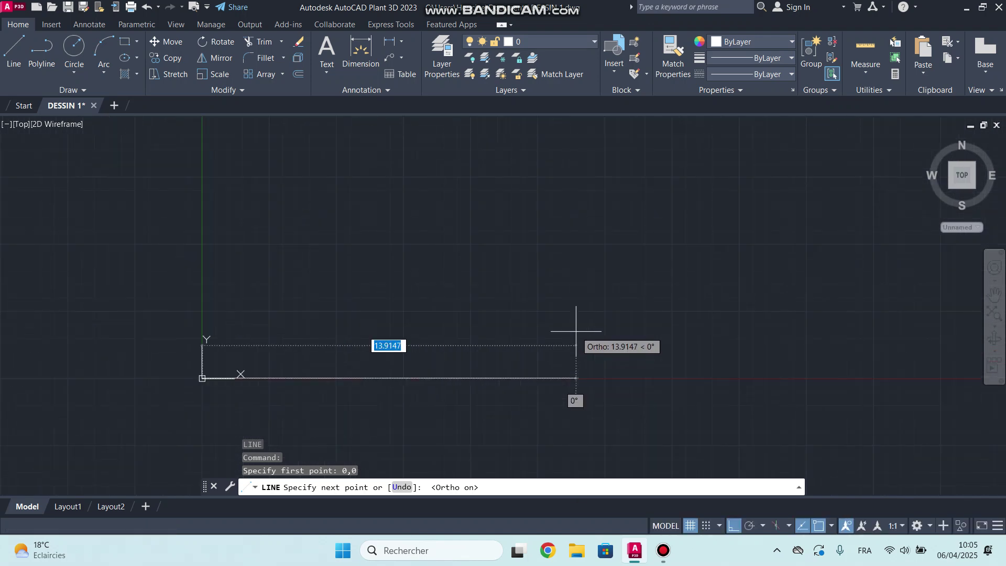
pyautogui.scroll(-5, 576, 333)
pyautogui.moveTo(576, 333); pyautogui.dragTo(588, 300, button='middle')
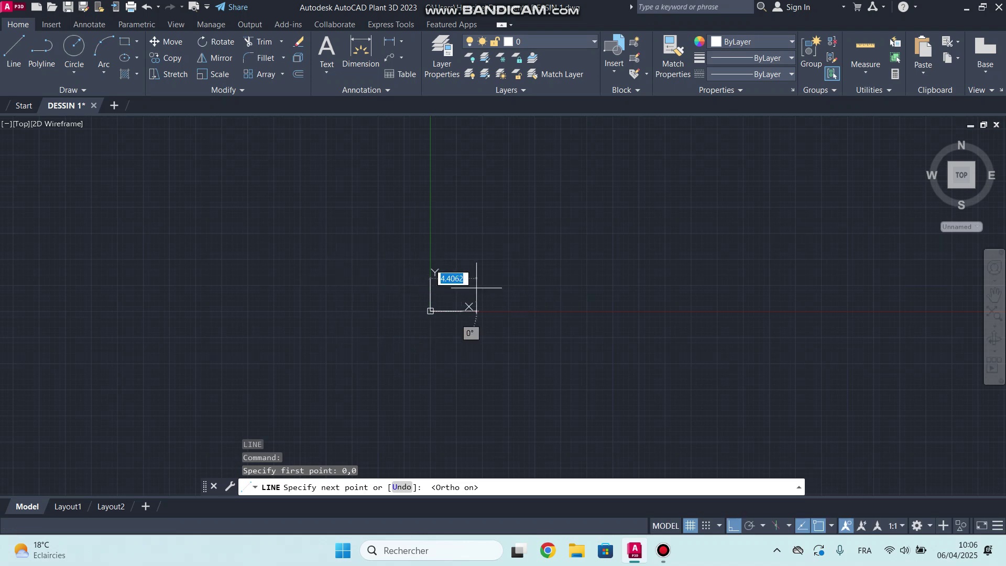
pyautogui.moveTo(593, 315); pyautogui.dragTo(549, 300, button='middle')
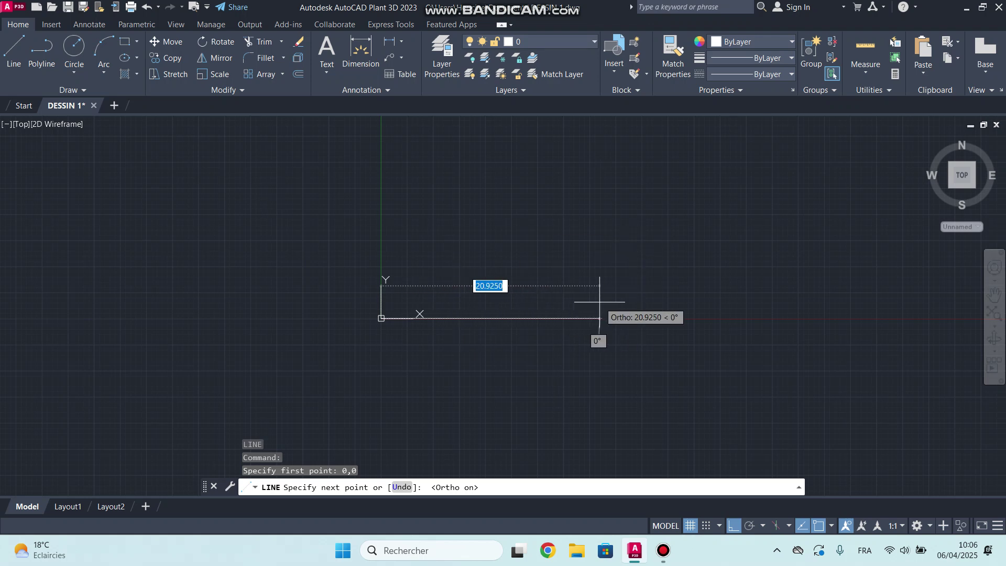
pyautogui.write('25')
pyautogui.press('Return')
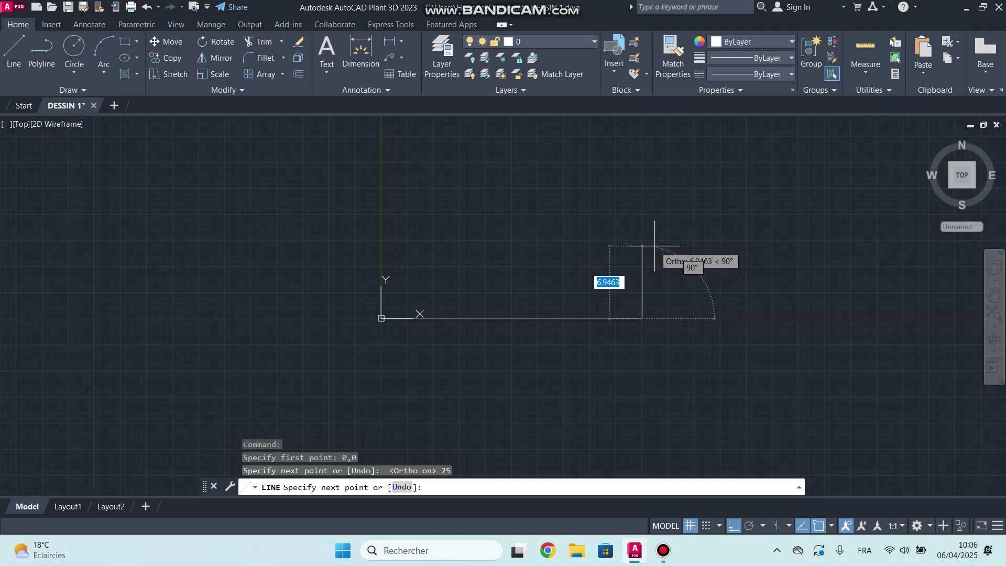
# Continue the line outline with segments of 10 units upward, 15 units to the left, and 5 units downward.
pyautogui.write('10')
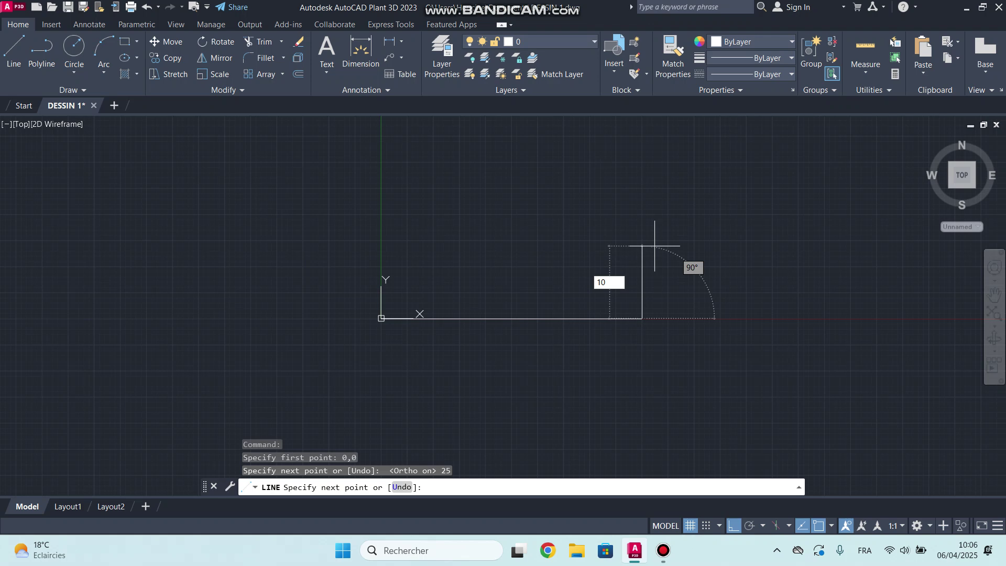
pyautogui.press('Return')
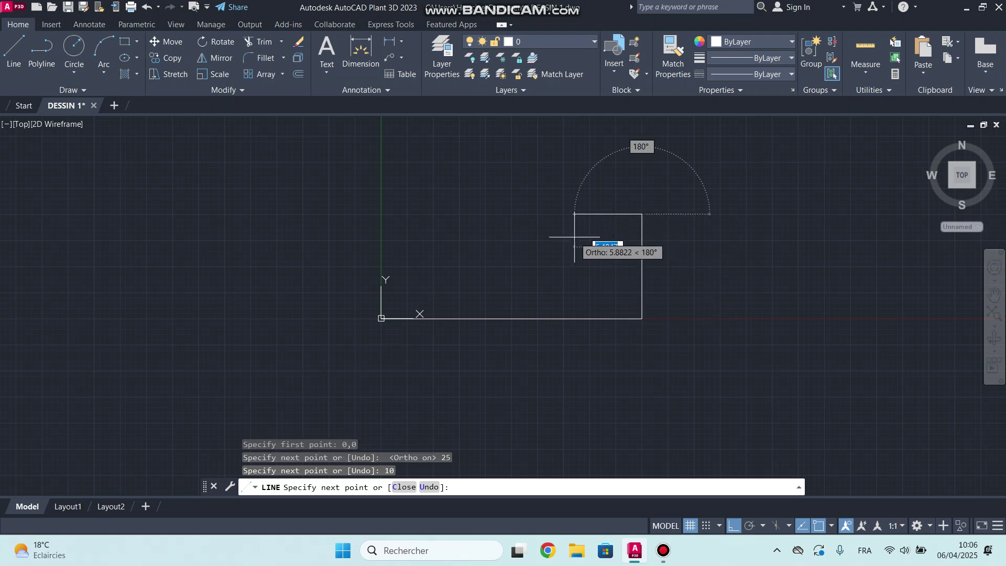
pyautogui.write('15')
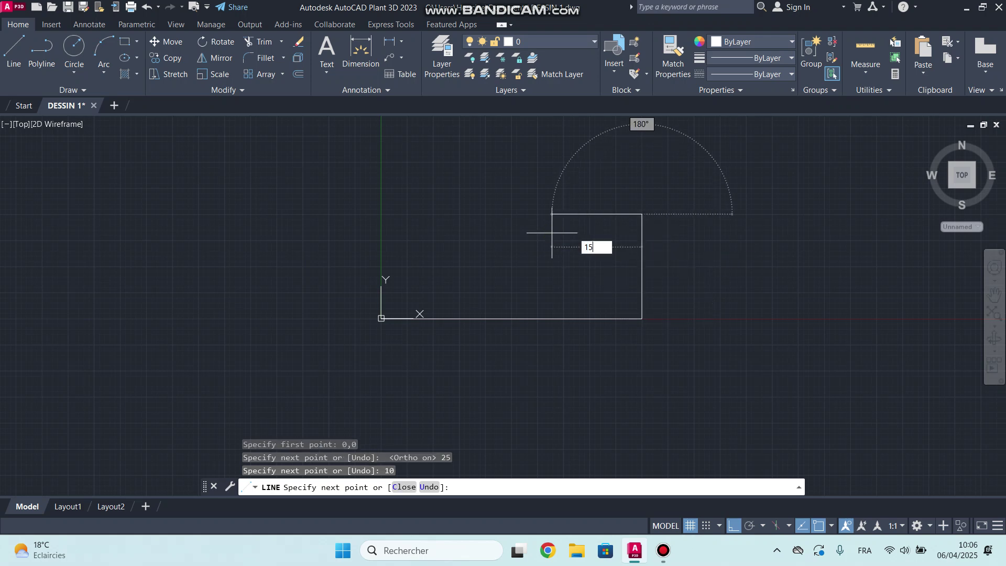
pyautogui.press('Return')
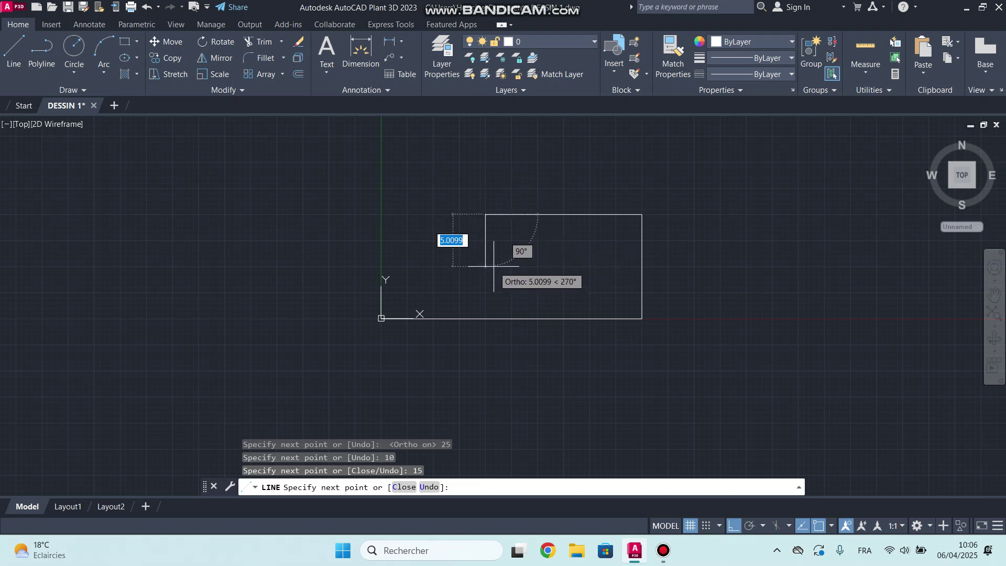
pyautogui.write('5')
pyautogui.press('Return')
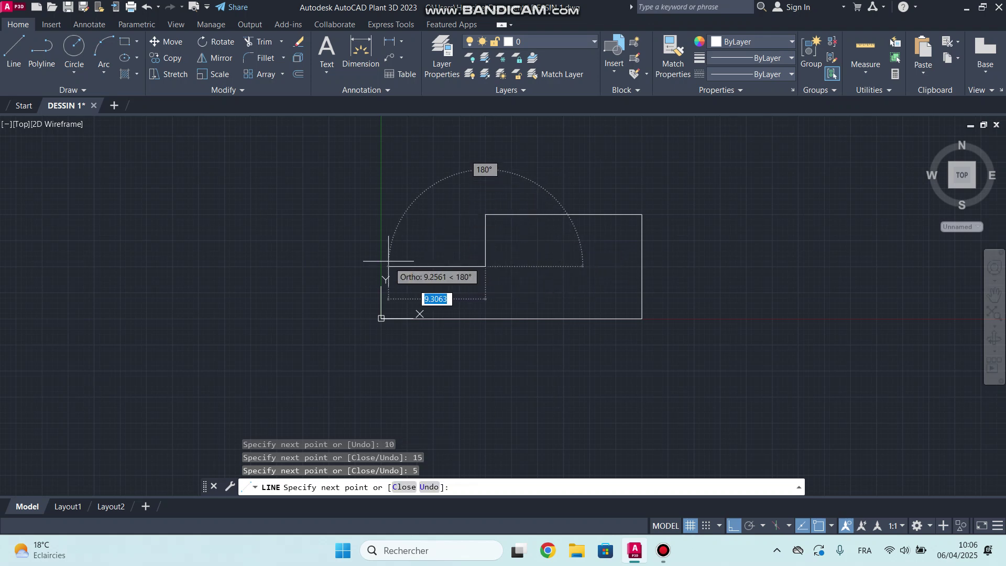
# Add a 5-unit segment to the left and close the line outline back to the origin.
pyautogui.write('5')
pyautogui.press('Return')
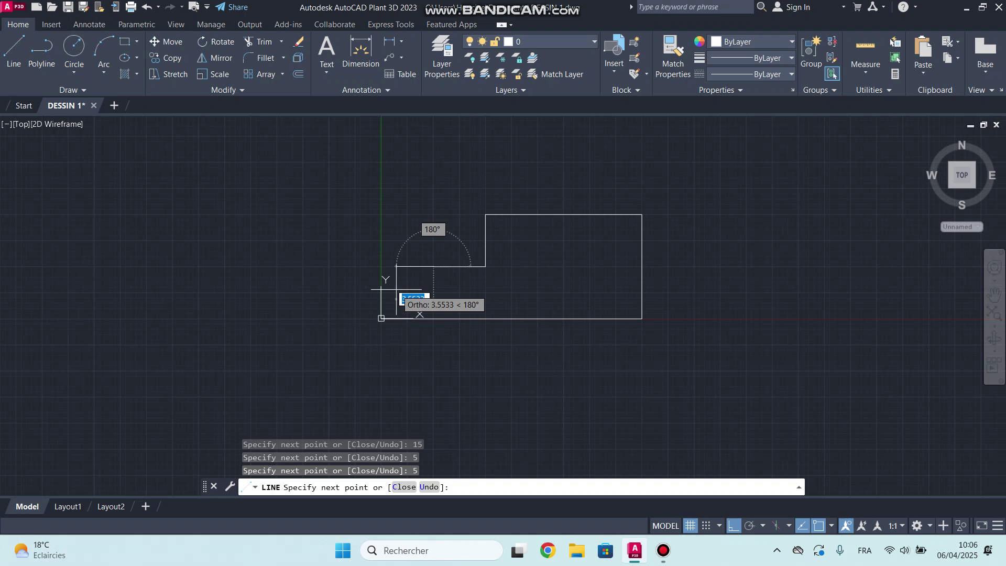
pyautogui.write('C')
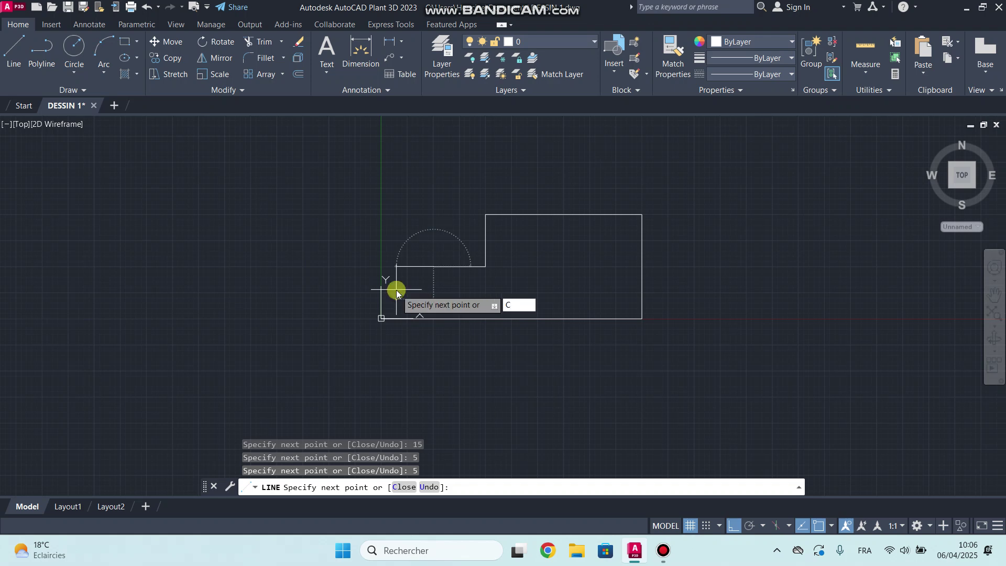
pyautogui.press('Return')
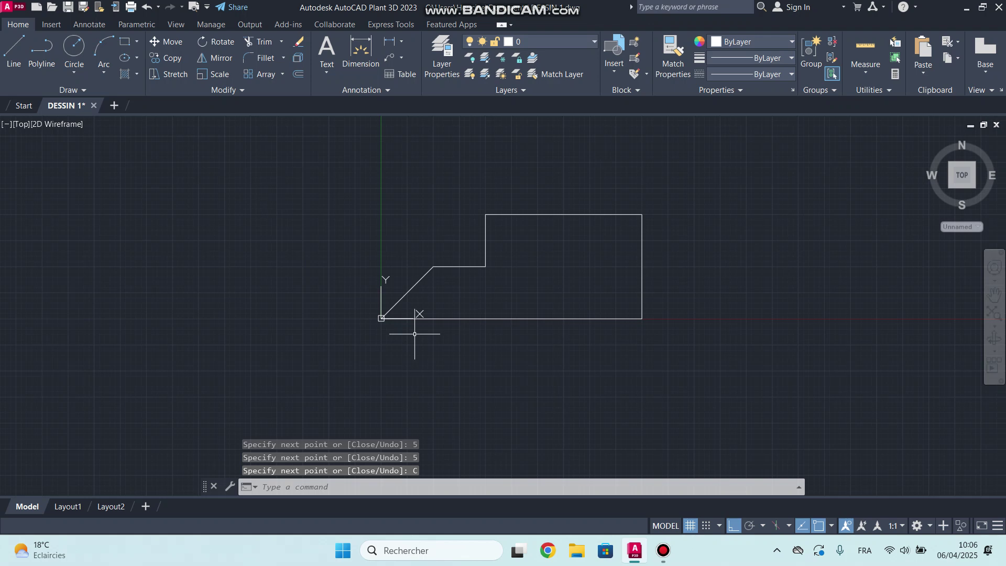
# Examine whether the outline's segments are separate objects by selecting its upper edge and short vertical edge in turn, clearing each selection.
pyautogui.moveTo(479, 306); pyautogui.dragTo(420, 344, button='middle')
pyautogui.click(519, 271)
pyautogui.click(509, 224)
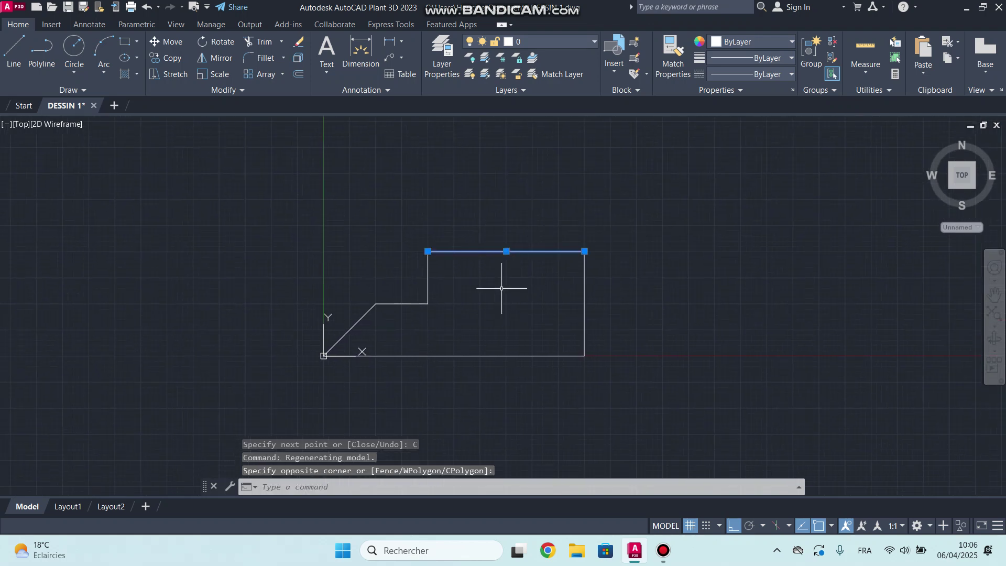
pyautogui.rightClick(425, 278)
pyautogui.press('Escape')
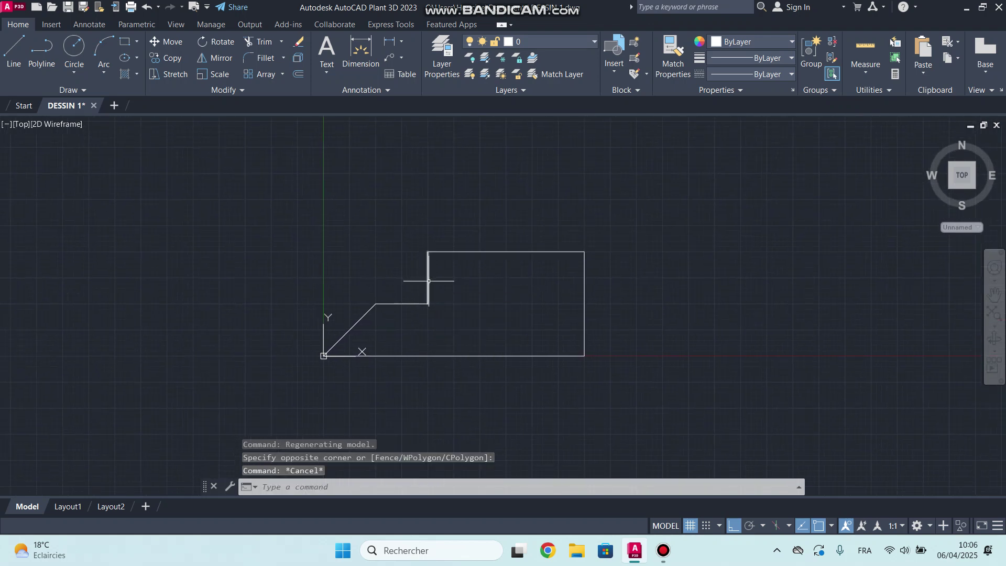
pyautogui.click(431, 272)
pyautogui.click(392, 281)
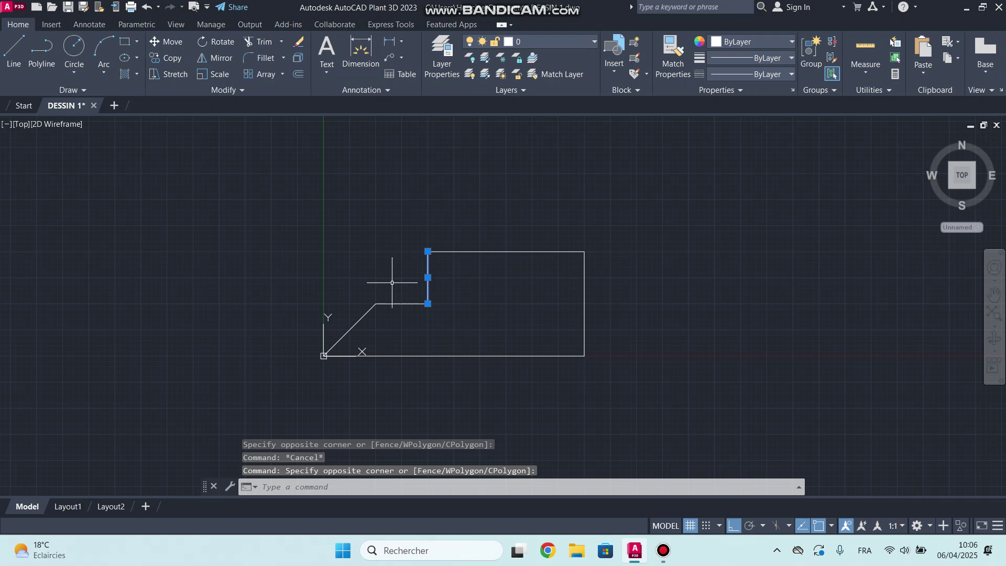
pyautogui.press('Escape')
pyautogui.press('Escape')
# Start a polyline with its first point at coordinates 0,60, above the origin.
pyautogui.moveTo(429, 322)
pyautogui.mouseDown(button='middle')
pyautogui.moveTo(443, 315)
pyautogui.moveTo(468, 344)
pyautogui.mouseUp(button='middle')
pyautogui.click(43, 52)
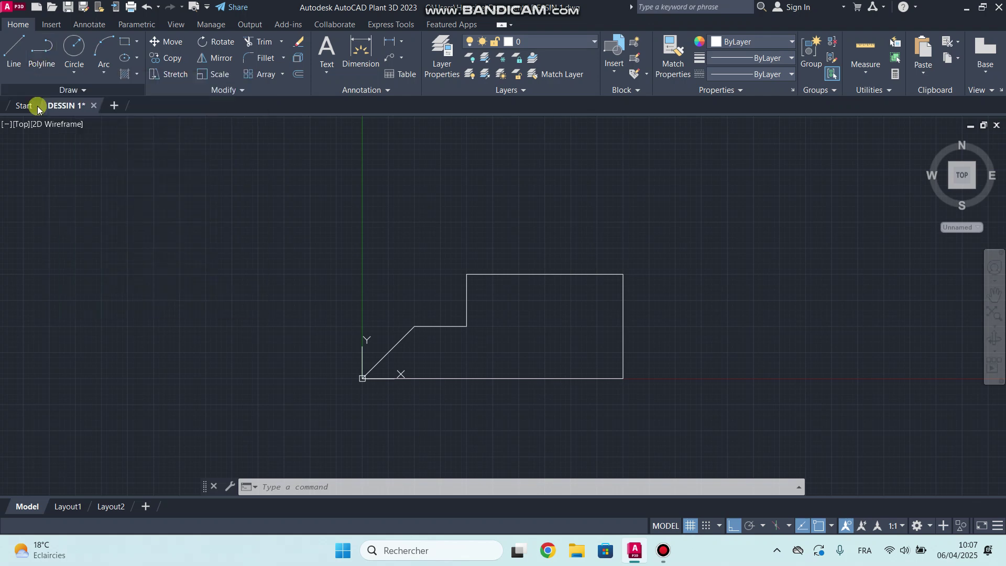
pyautogui.click(42, 51)
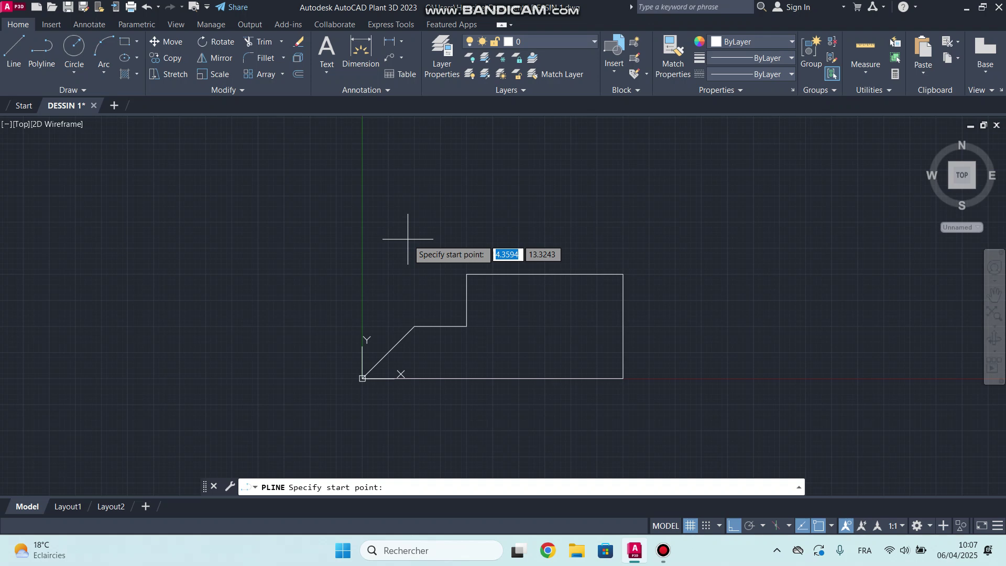
pyautogui.write('0')
pyautogui.press('Tab')
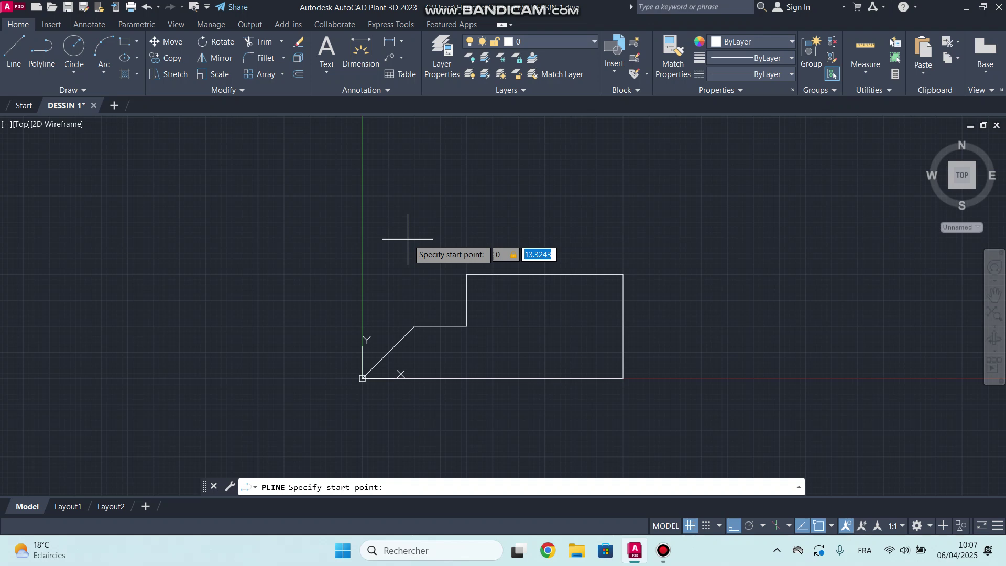
pyautogui.write('60')
pyautogui.press('Return')
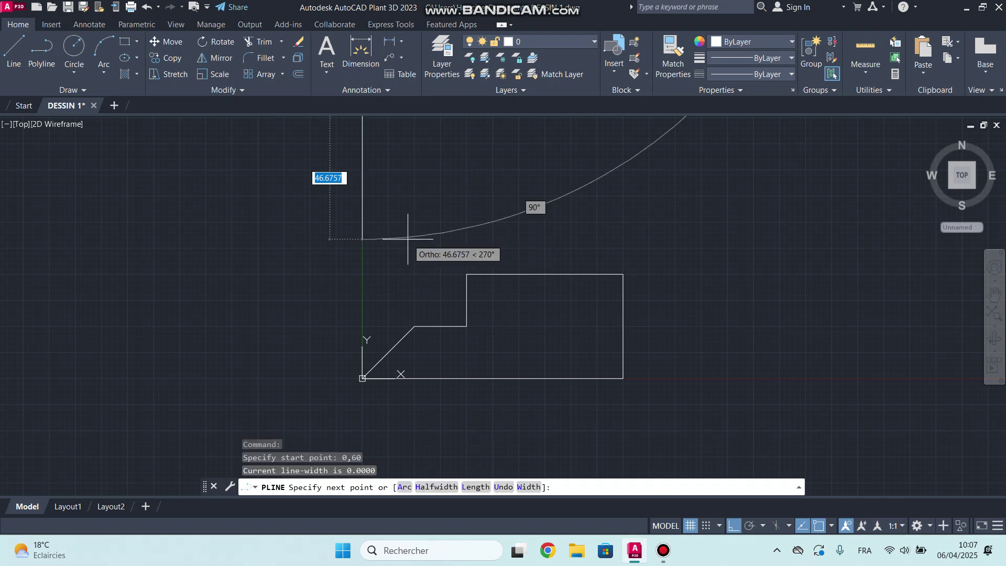
# Draw polyline segments 50 units to the right and 20 units upward.
pyautogui.scroll(-5, 430, 367)
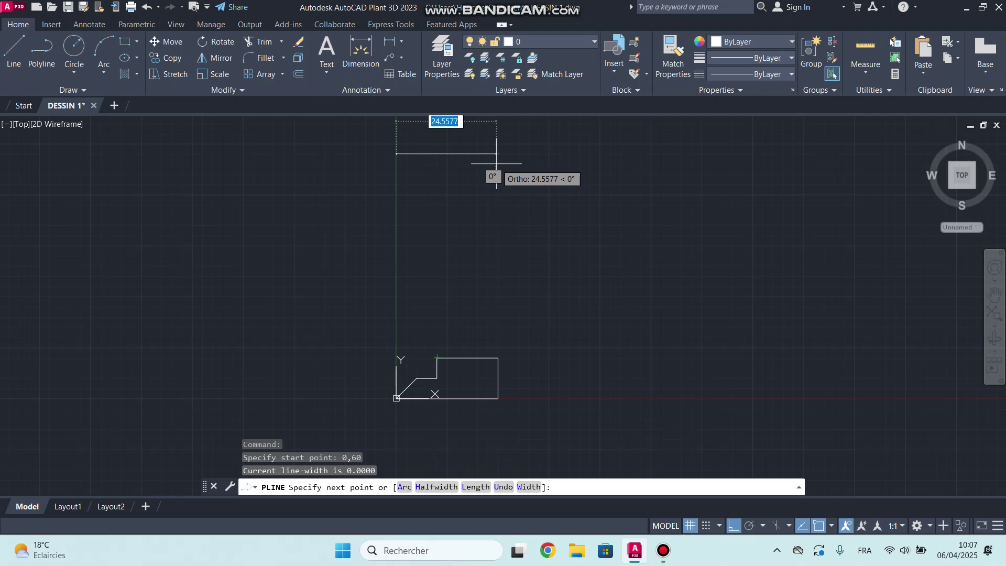
pyautogui.moveTo(496, 163); pyautogui.dragTo(497, 213, button='middle')
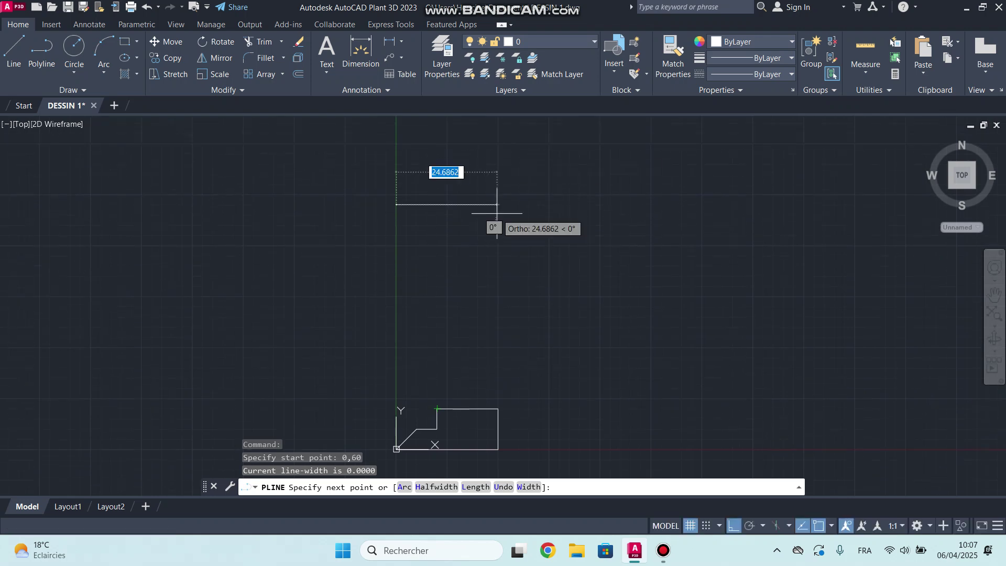
pyautogui.write('50')
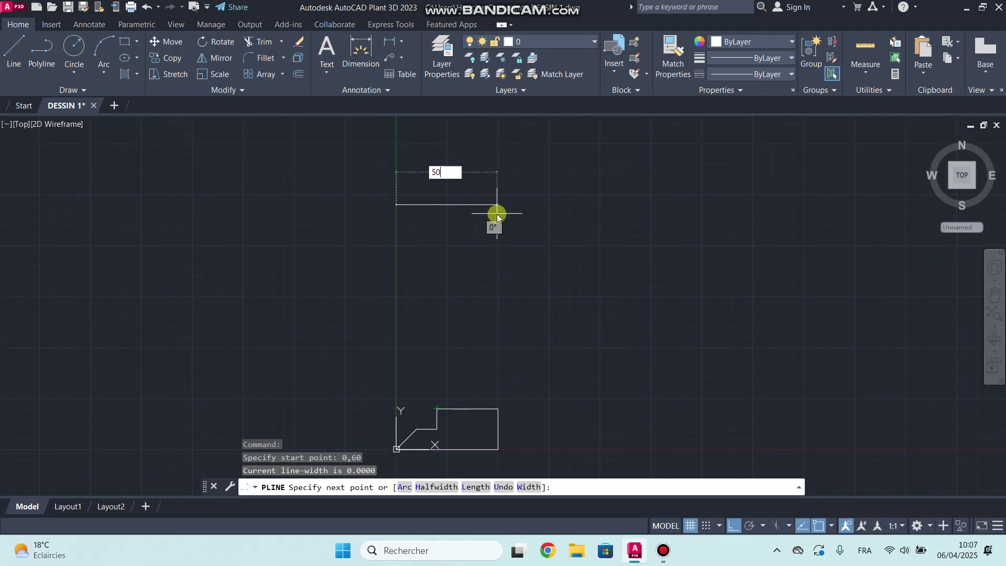
pyautogui.press('Return')
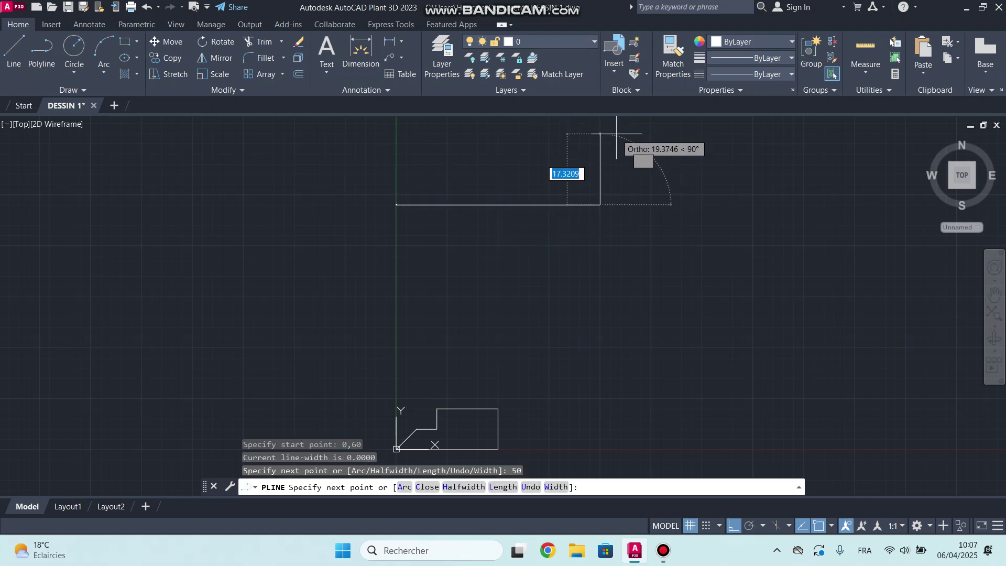
pyautogui.write('20')
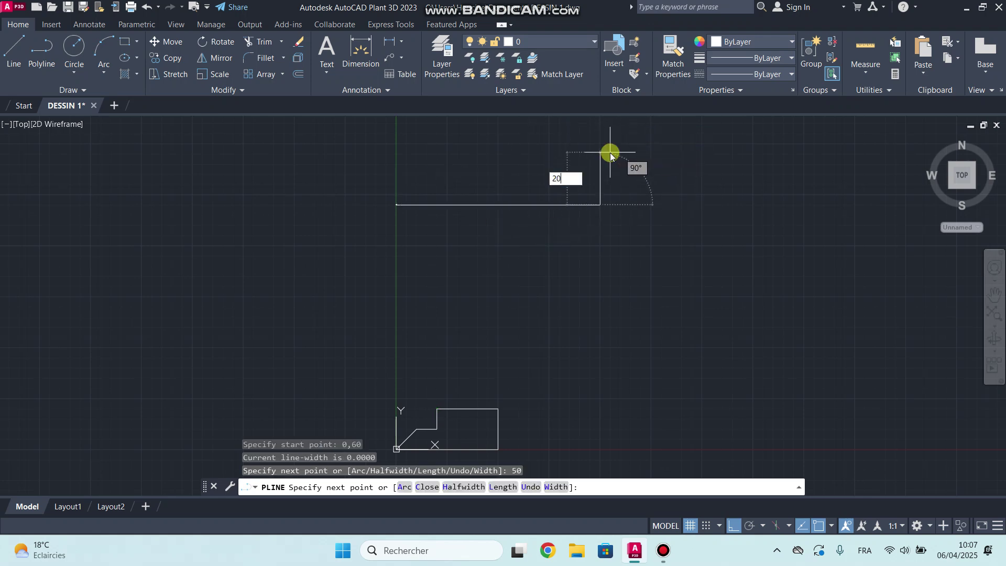
pyautogui.press('Return')
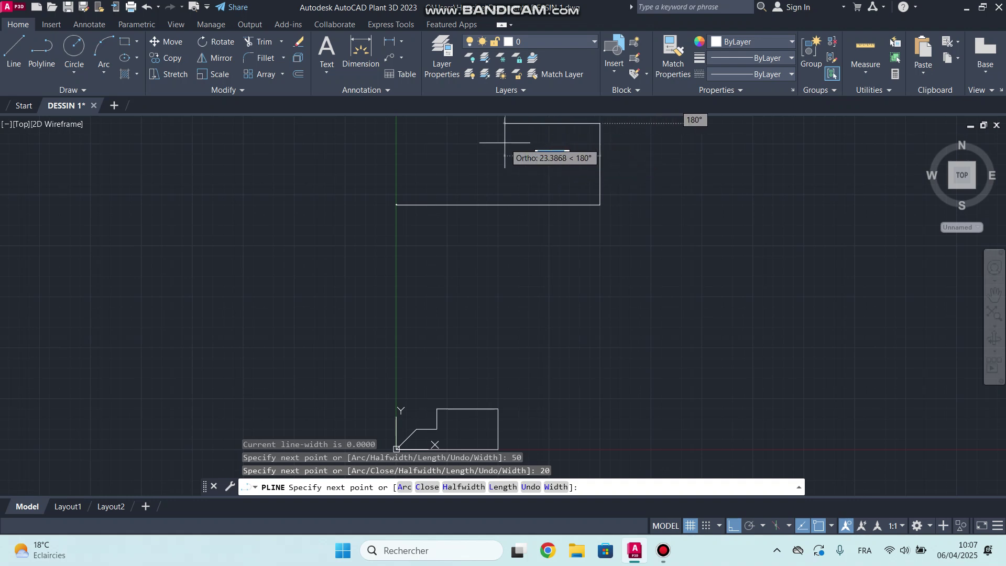
# Continue the polyline 15 units to the left and 5 units downward, and close it back to its start point.
pyautogui.write('15')
pyautogui.press('Return')
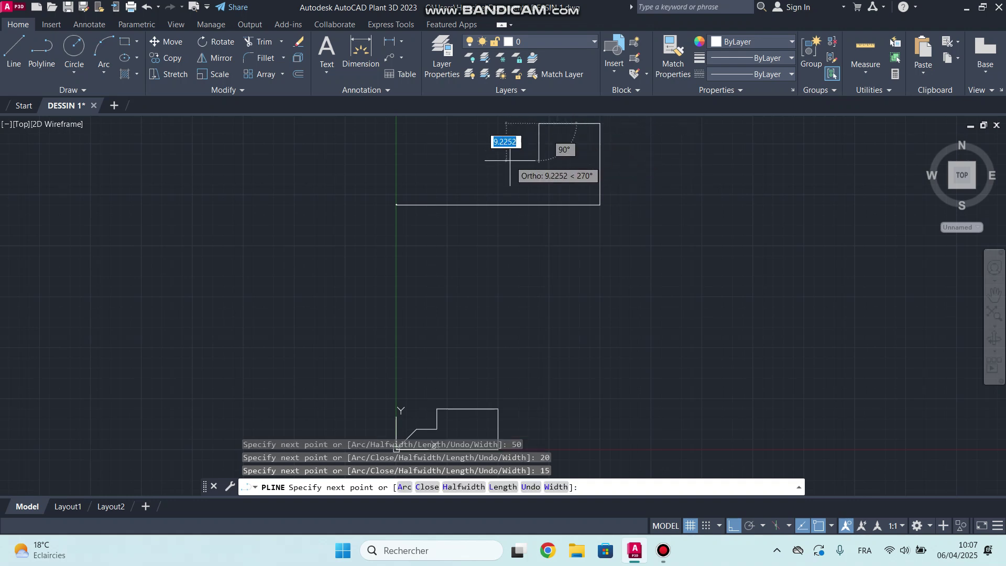
pyautogui.write('5')
pyautogui.press('Return')
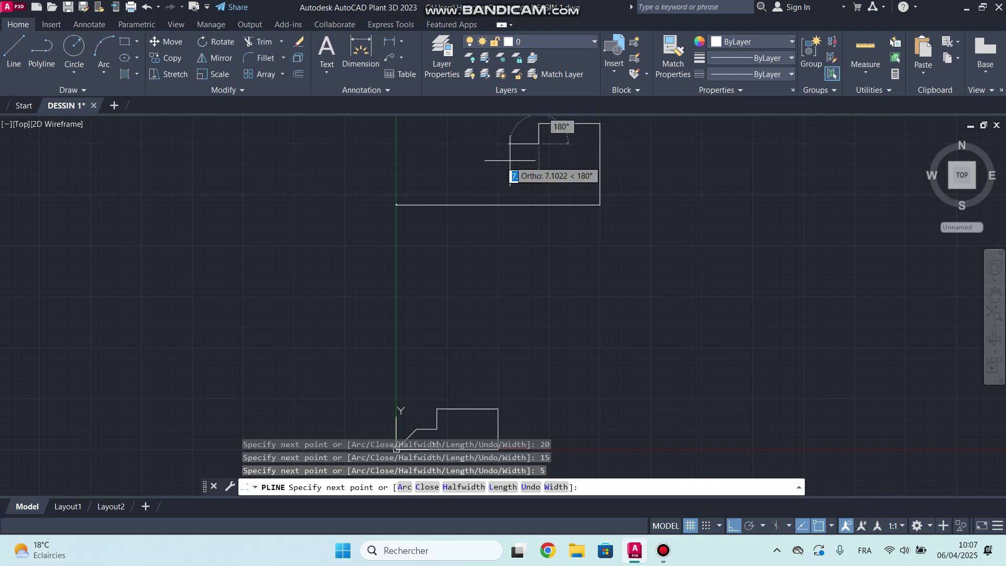
pyautogui.write('C')
pyautogui.press('Return')
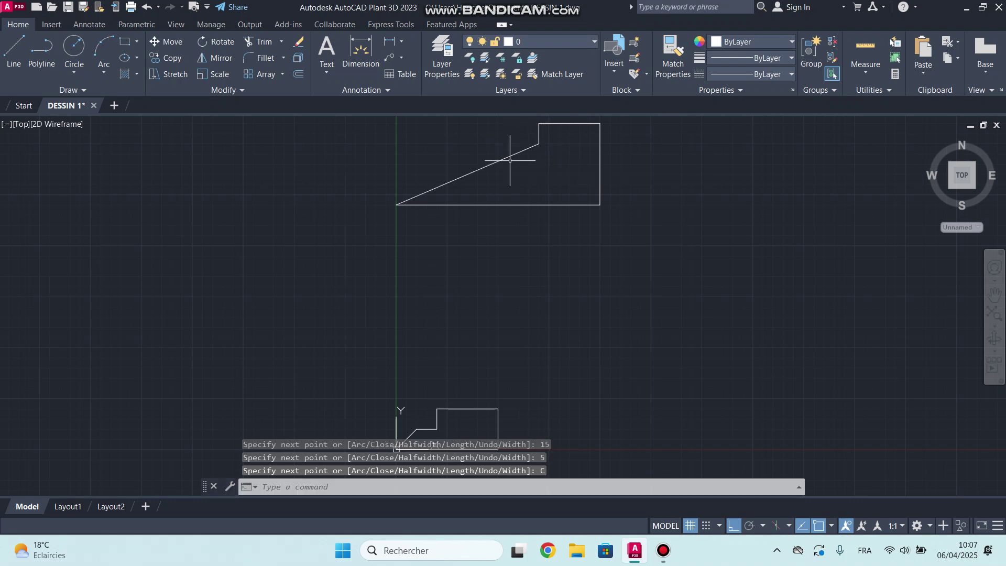
# Check whether the lower outline's top edge is a separate object by selecting it, and clear the selection.
pyautogui.scroll(-2, 471, 225)
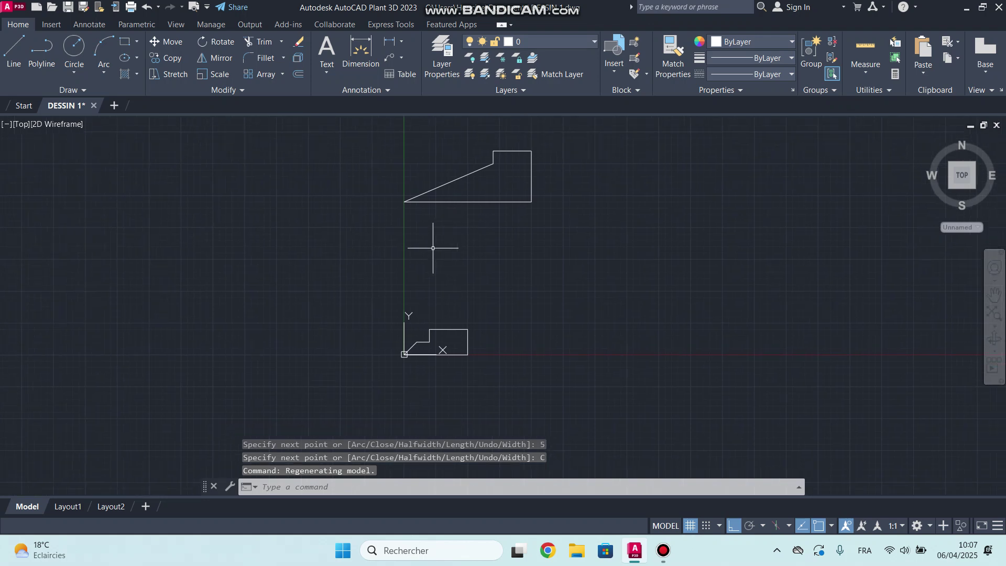
pyautogui.moveTo(452, 240); pyautogui.dragTo(459, 261, button='middle')
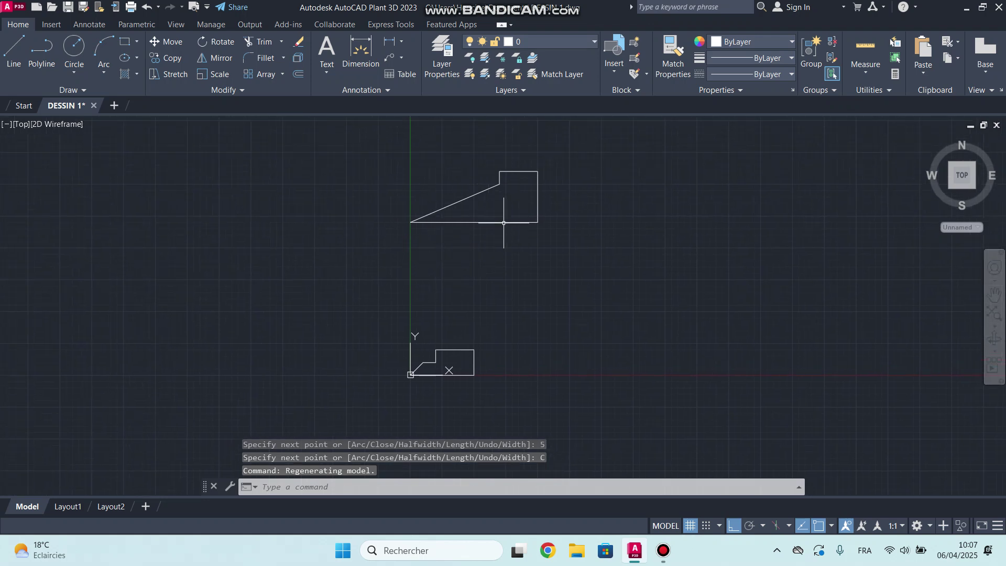
pyautogui.click(442, 349)
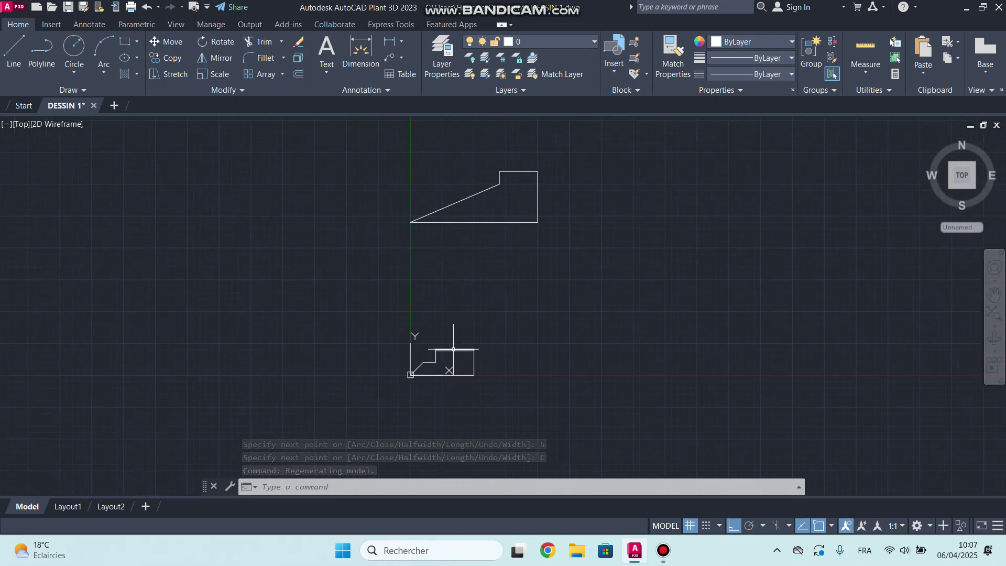
pyautogui.scroll(3, 451, 367)
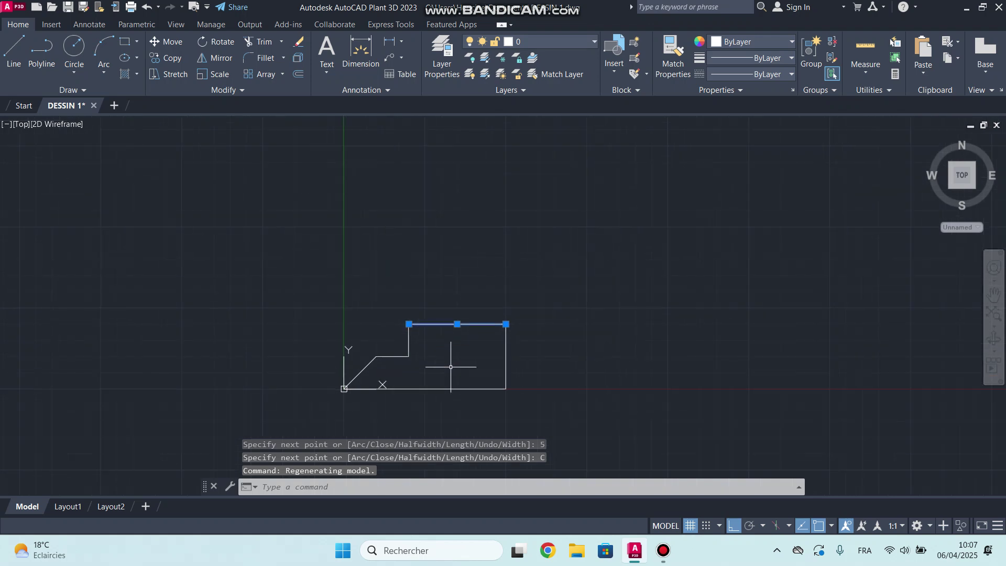
pyautogui.scroll(-2, 458, 347)
pyautogui.moveTo(454, 373); pyautogui.dragTo(455, 390, button='middle')
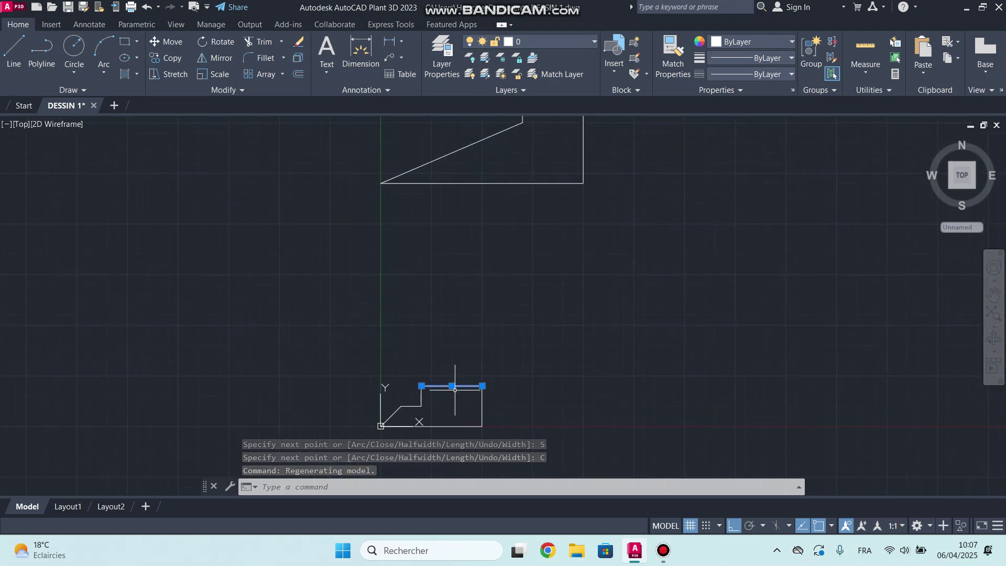
pyautogui.press('Escape')
# Compare how the two outlines select by picking the upper polyline and the lower outline's top edge, and clear the selection.
pyautogui.moveTo(515, 224)
pyautogui.mouseDown(button='middle')
pyautogui.moveTo(489, 270)
pyautogui.moveTo(479, 269)
pyautogui.moveTo(471, 309)
pyautogui.mouseUp(button='middle')
pyautogui.click(502, 238)
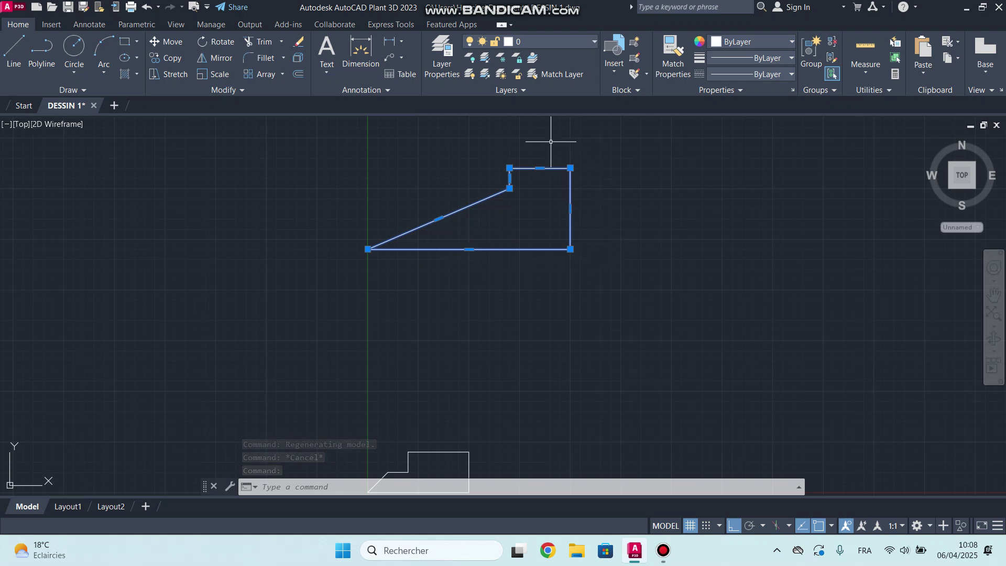
pyautogui.moveTo(460, 299); pyautogui.dragTo(466, 242, button='middle')
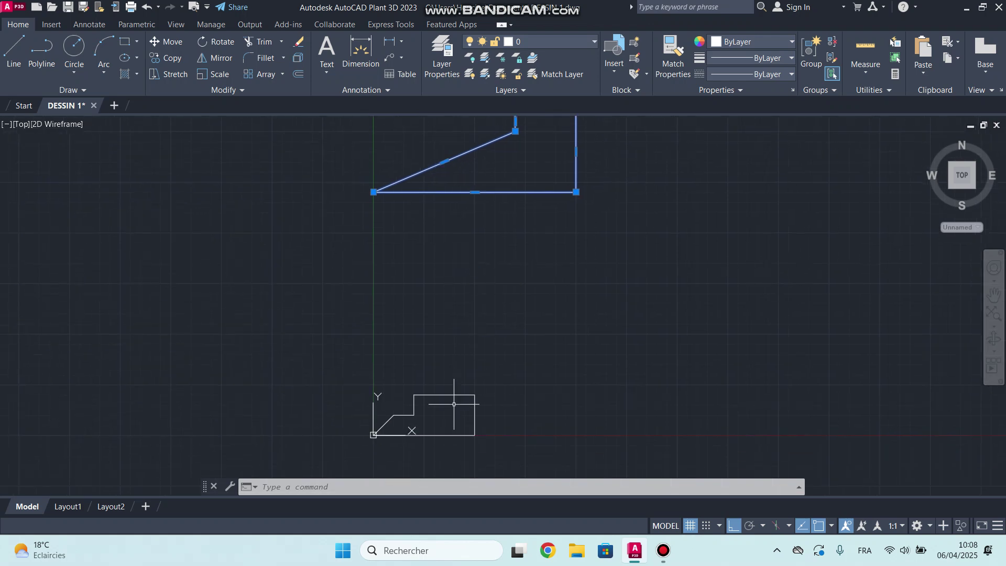
pyautogui.moveTo(453, 404); pyautogui.dragTo(452, 360)
pyautogui.moveTo(447, 397)
pyautogui.mouseDown(button='middle')
pyautogui.moveTo(434, 406)
pyautogui.moveTo(443, 394)
pyautogui.mouseUp(button='middle')
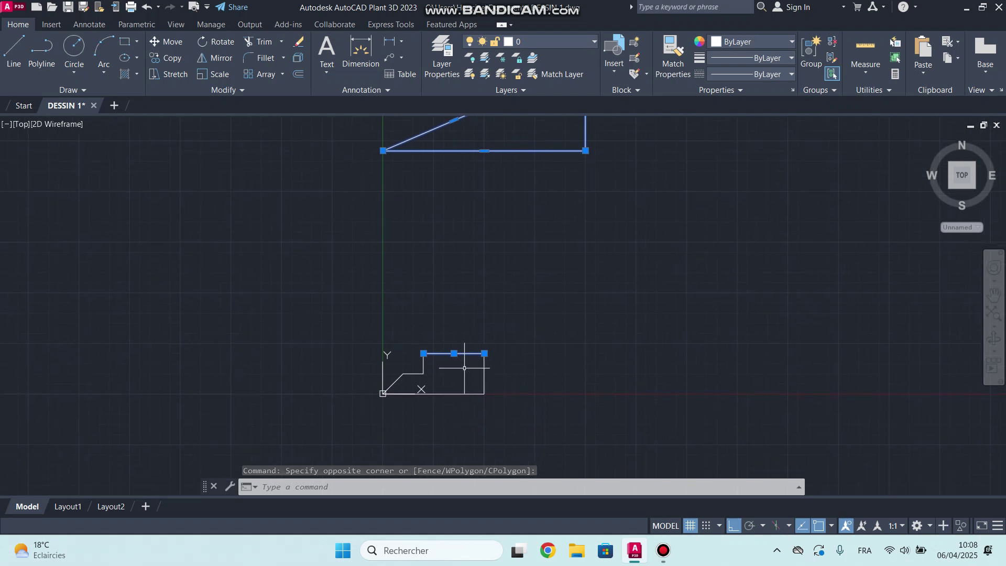
pyautogui.press('Escape')
# Display the properties of the lower outline's top edge, keeping the Properties palette open after clearing the selection.
pyautogui.scroll(-2, 483, 295)
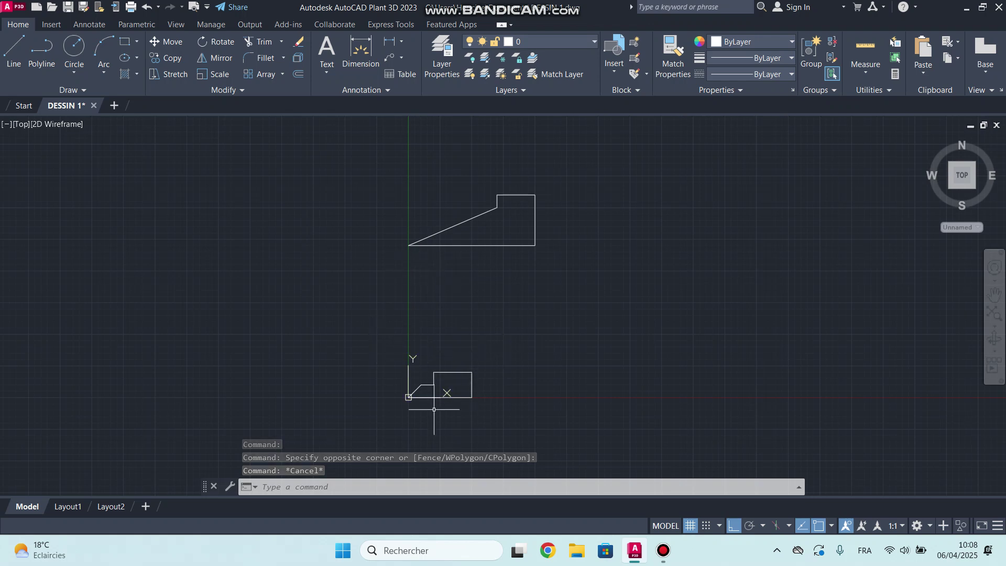
pyautogui.scroll(5, 435, 399)
pyautogui.moveTo(453, 315); pyautogui.dragTo(471, 226)
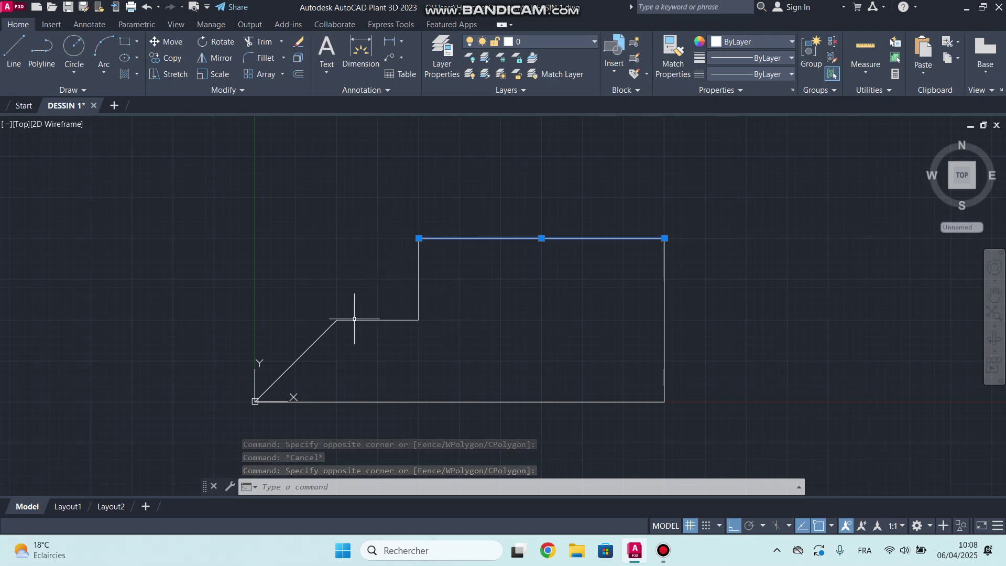
pyautogui.moveTo(345, 355); pyautogui.dragTo(411, 332, button='middle')
pyautogui.rightClick(344, 189)
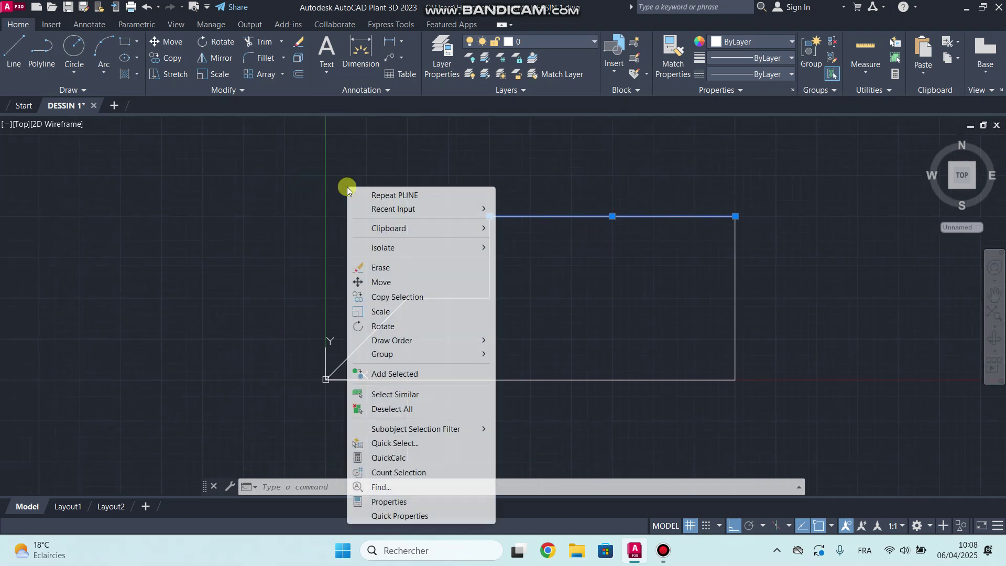
pyautogui.click(393, 501)
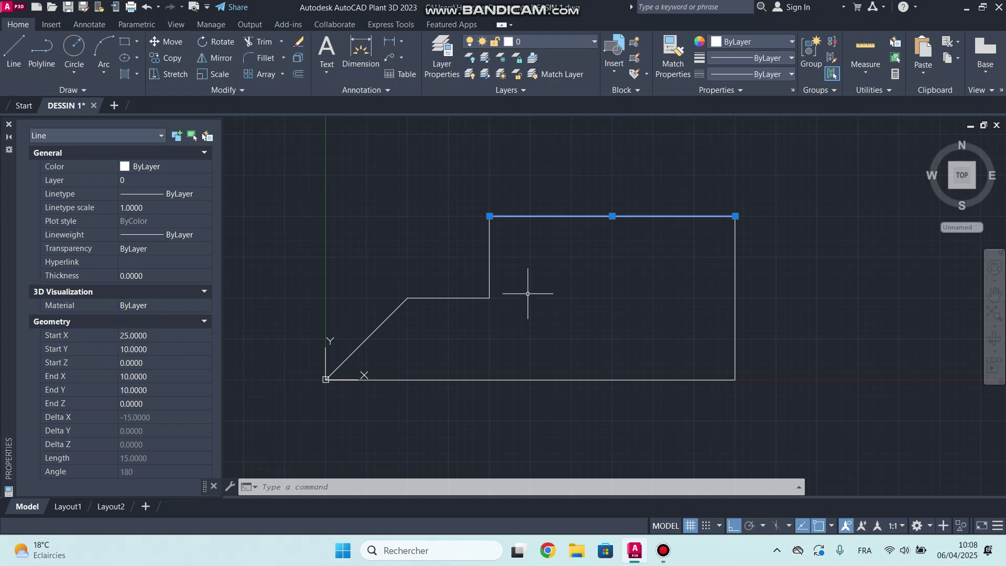
pyautogui.press('Escape')
pyautogui.press('Escape')
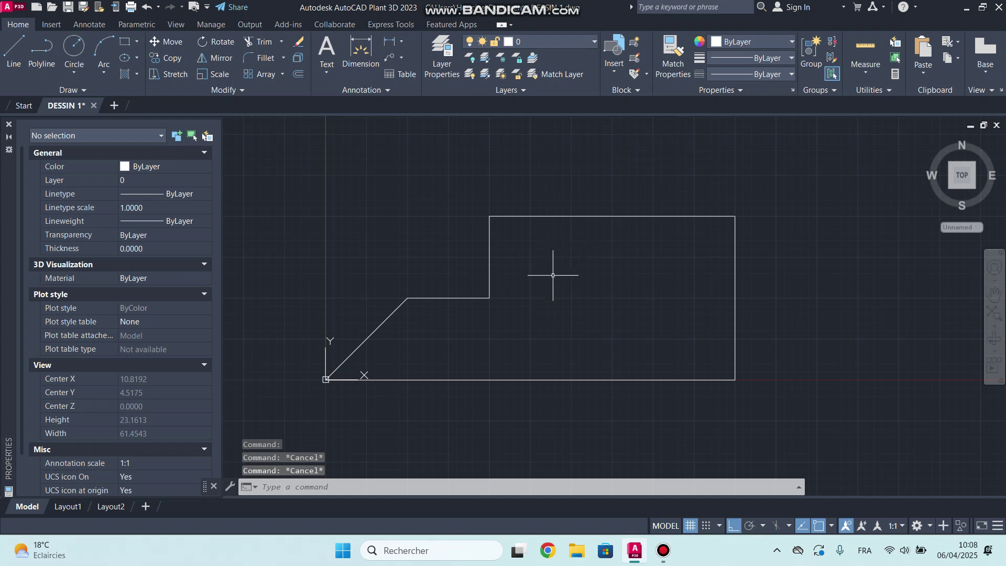
# Check the object type of the lower outline's top edge again in its properties, and clear the selection.
pyautogui.scroll(-2, 553, 275)
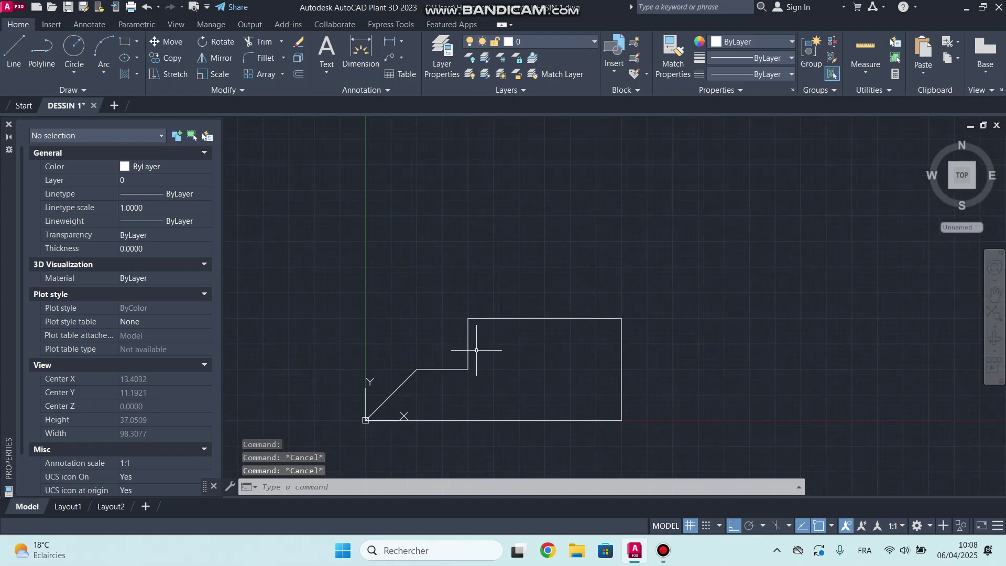
pyautogui.click(533, 318)
pyautogui.click(527, 337)
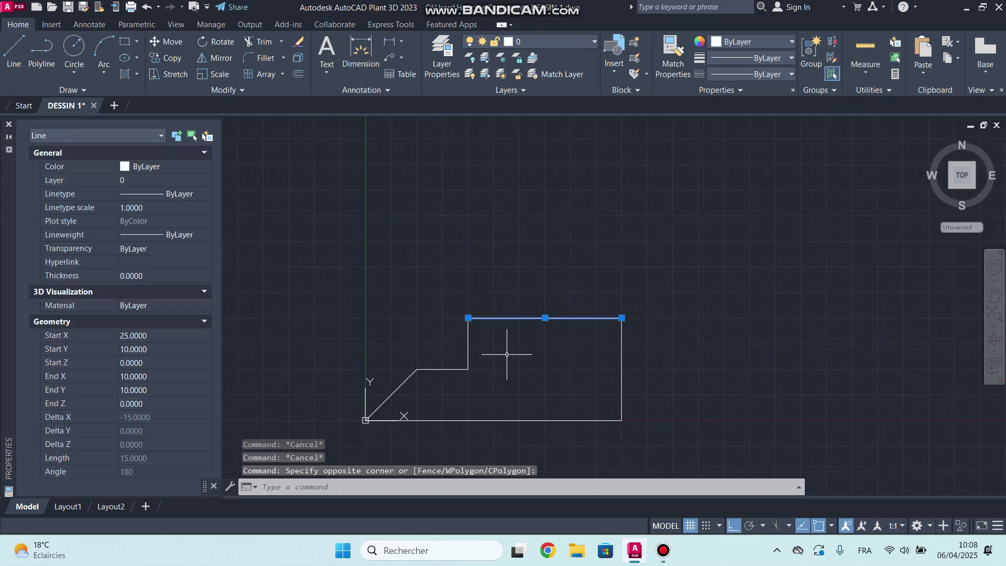
pyautogui.press('Escape')
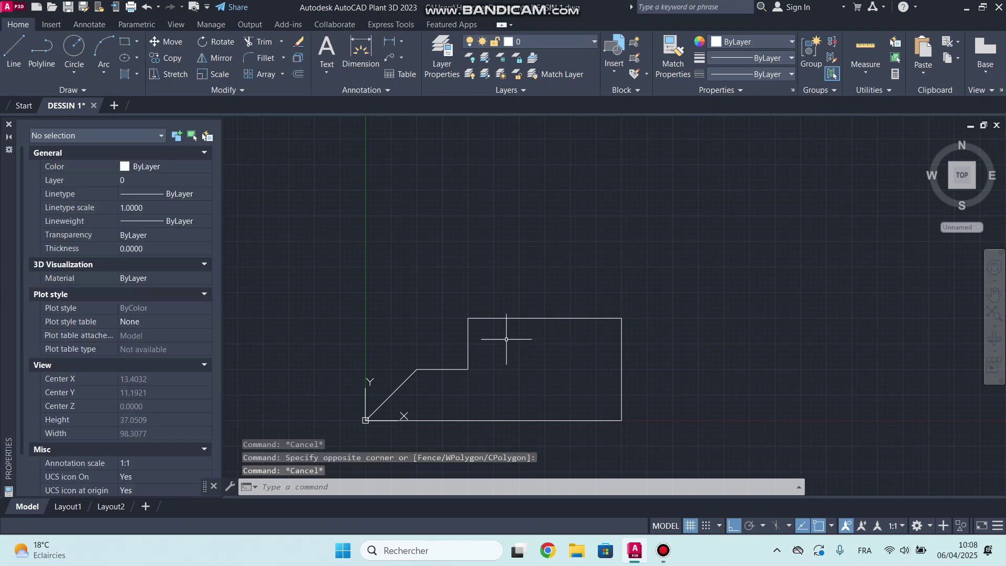
# Join all the line segments of the lower outline at the origin into a single polyline.
pyautogui.write('j')
pyautogui.press('Return')
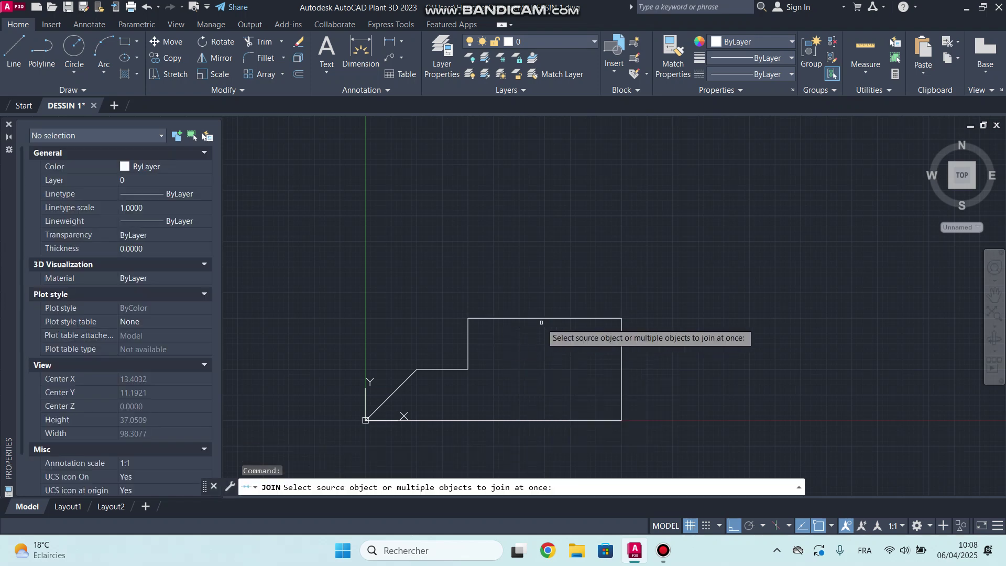
pyautogui.click(546, 319)
pyautogui.scroll(-4, 642, 274)
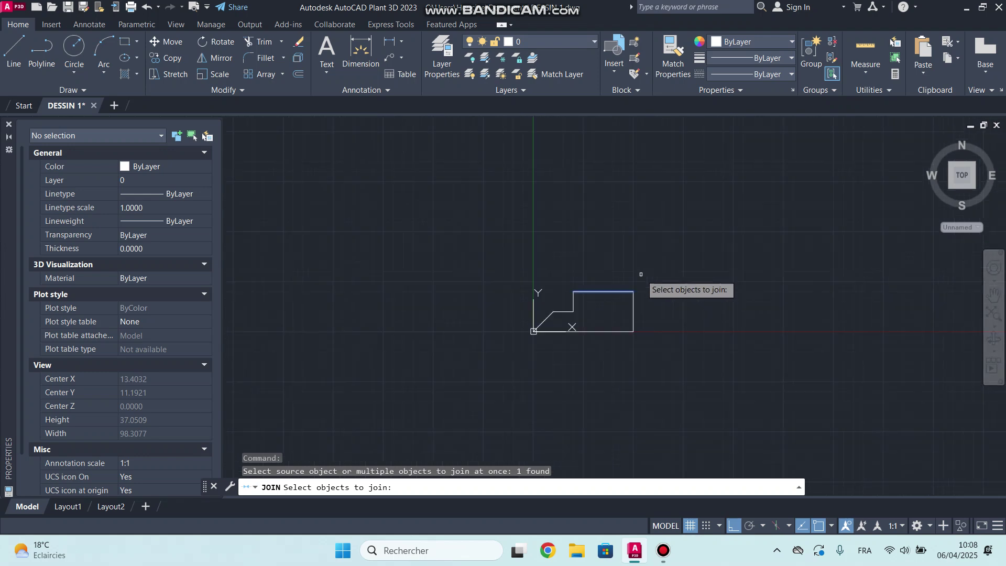
pyautogui.click(668, 258)
pyautogui.click(466, 380)
pyautogui.press('Return')
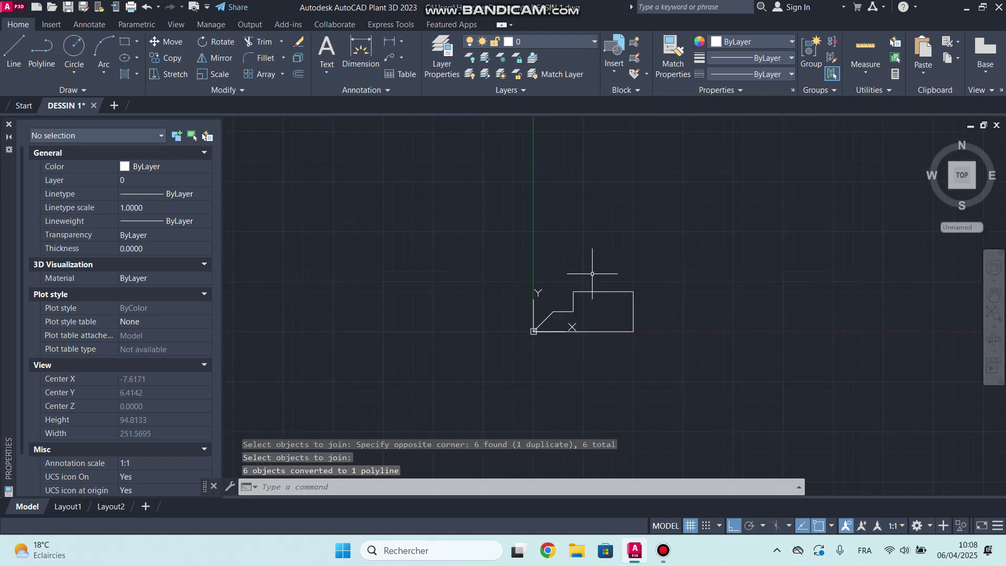
# Check the joined lower outline's object type in its properties, and clear the selection.
pyautogui.click(602, 292)
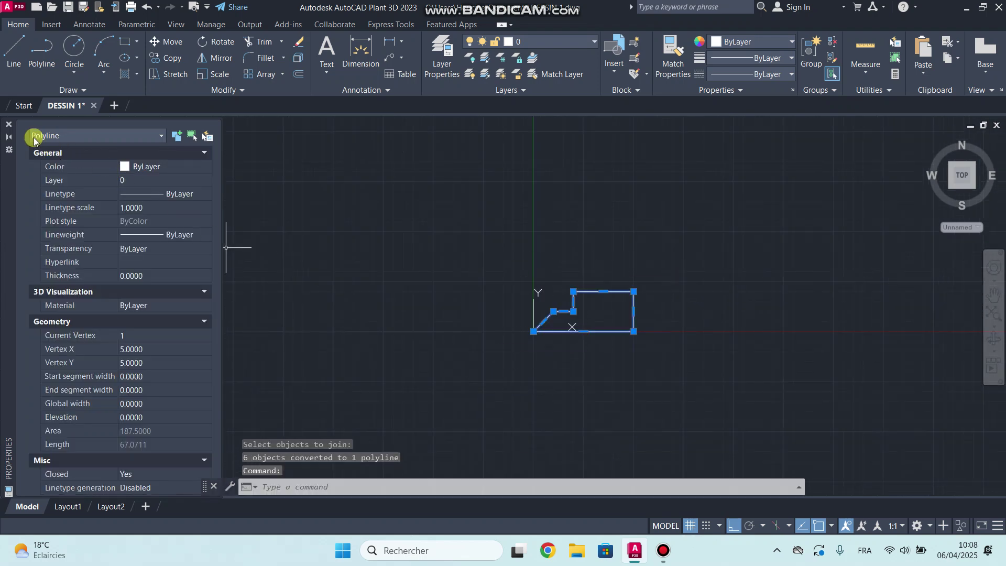
pyautogui.scroll(-2, 551, 331)
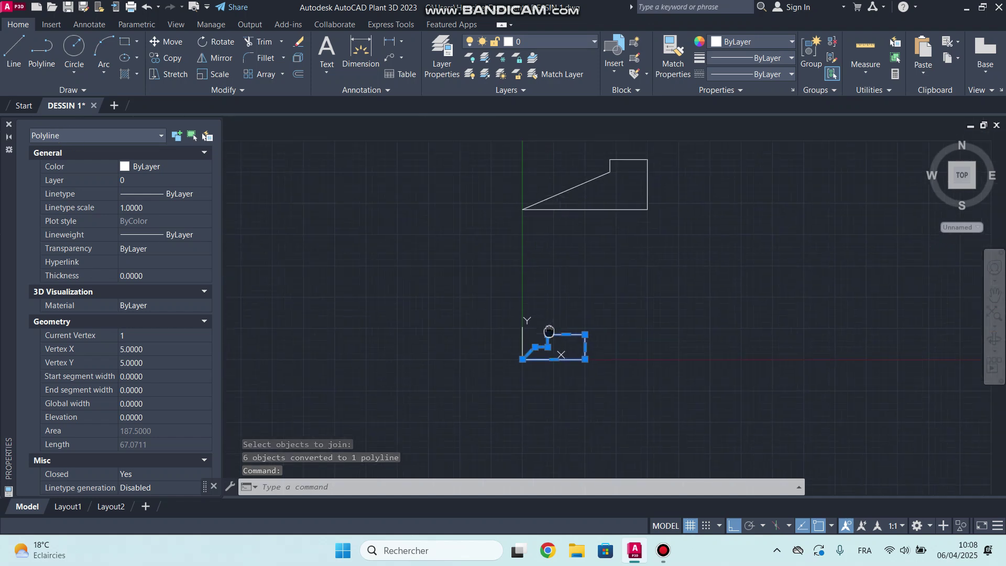
pyautogui.press('Escape')
pyautogui.press('Escape')
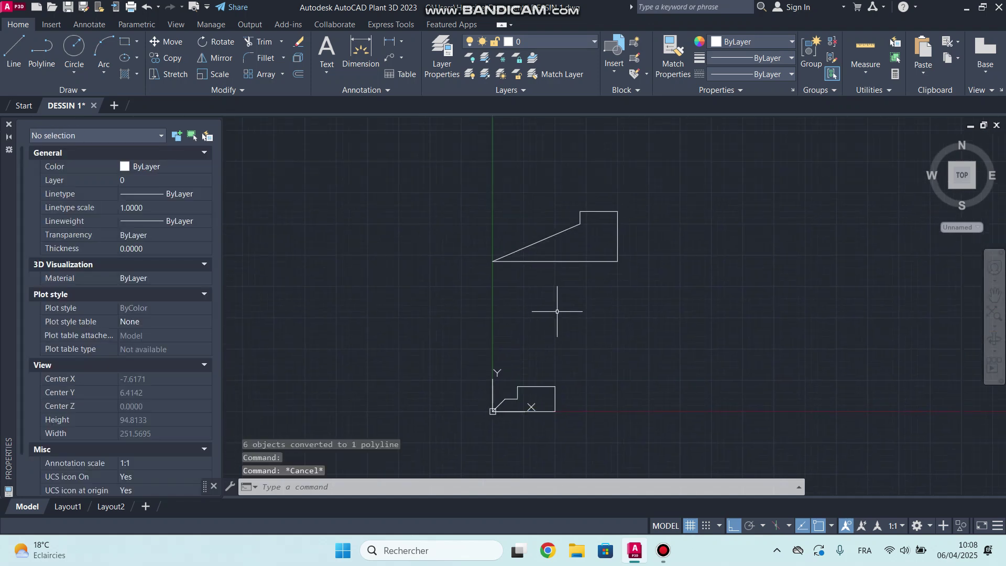
# Select the upper polyline outline and explode it into separate lines.
pyautogui.click(587, 282)
pyautogui.click(545, 259)
pyautogui.moveTo(566, 255); pyautogui.dragTo(563, 262, button='middle')
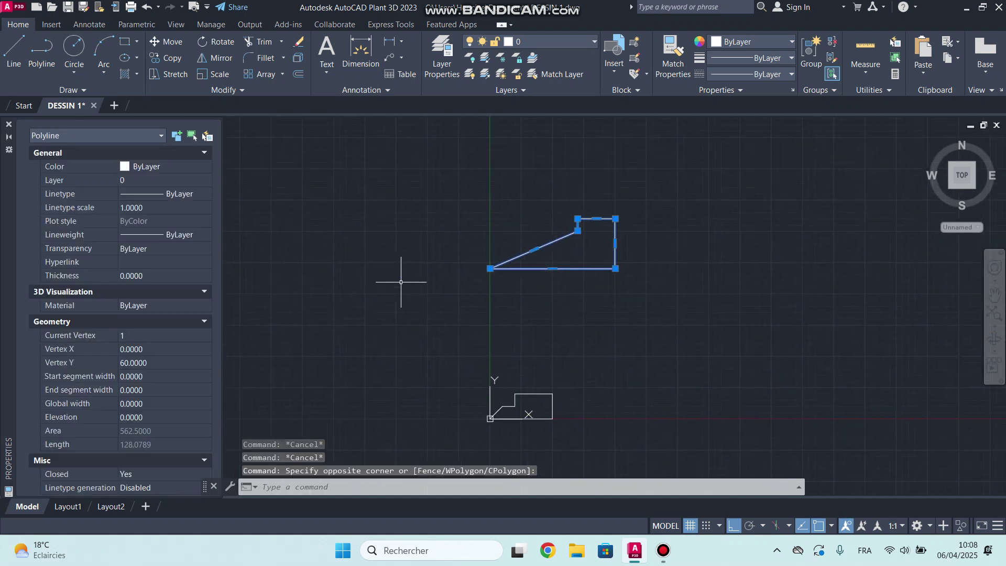
pyautogui.scroll(2, 592, 241)
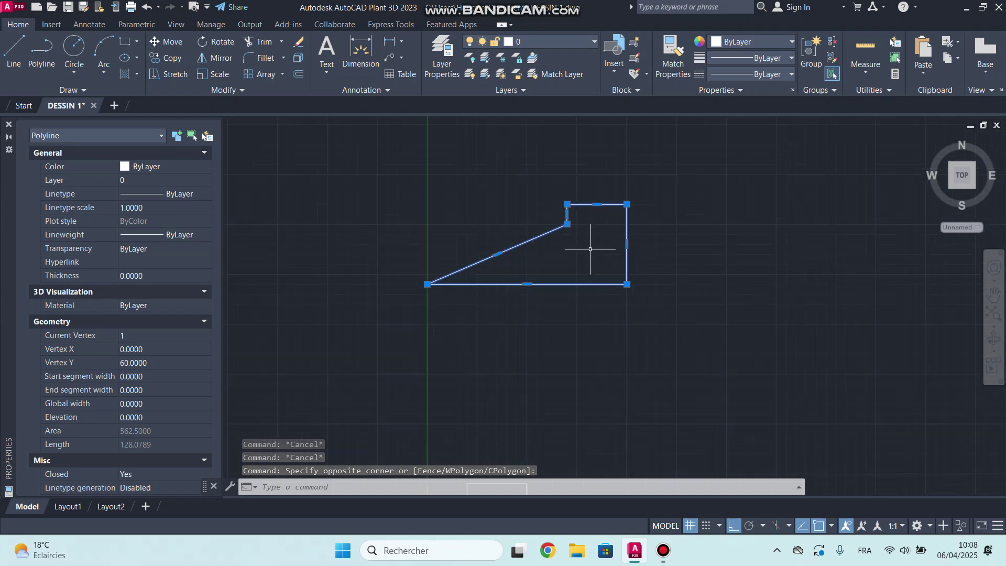
pyautogui.moveTo(651, 254); pyautogui.dragTo(644, 287, button='middle')
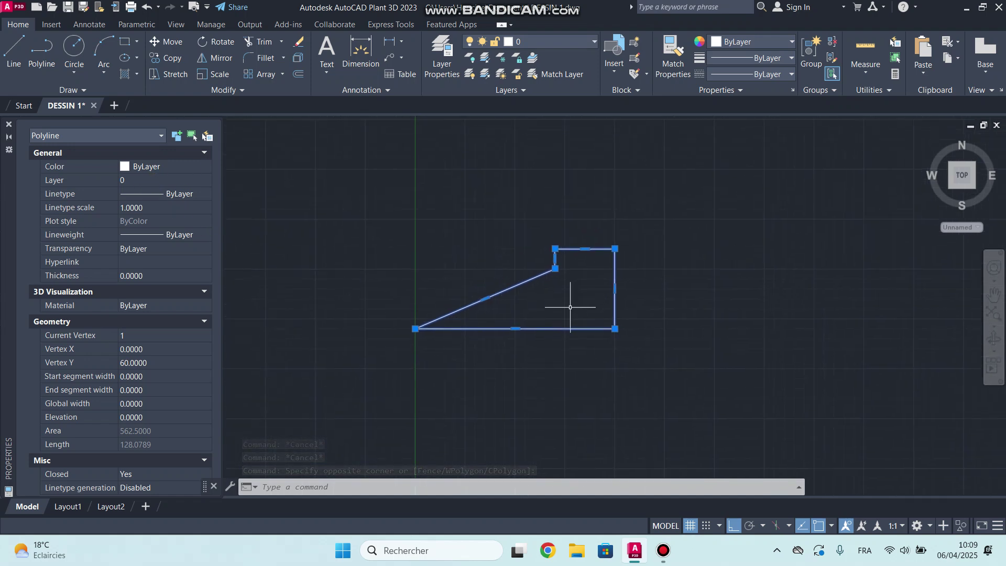
pyautogui.write('X')
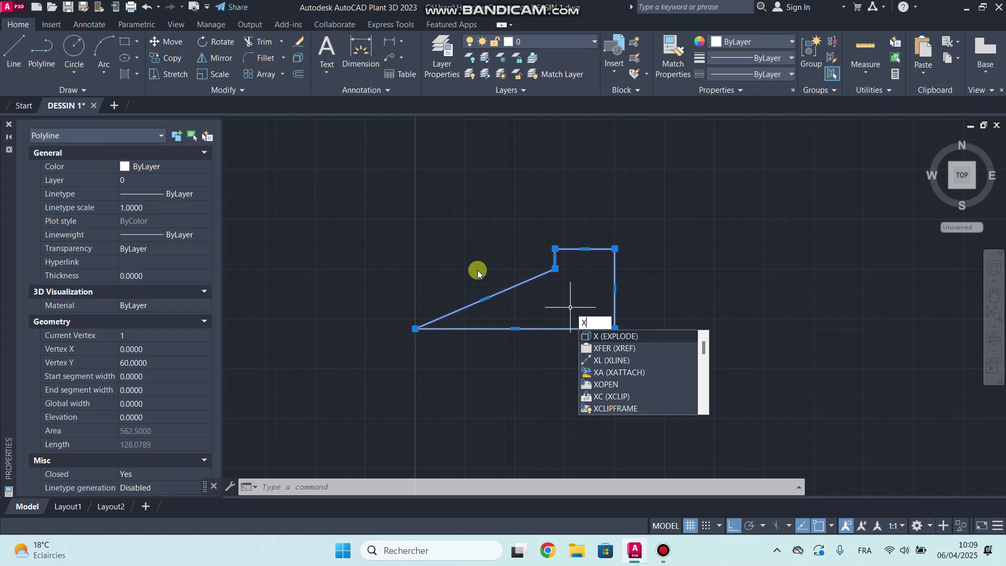
pyautogui.press('Return')
# Check the exploded upper outline's object type by selecting its slanted edge and adding the remaining edges to the selection.
pyautogui.click(495, 295)
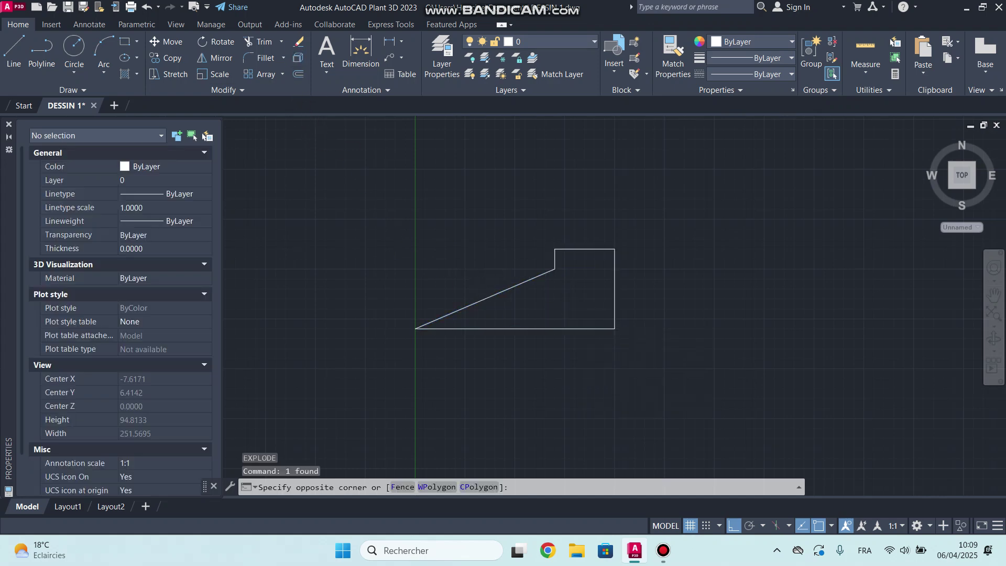
pyautogui.click(494, 297)
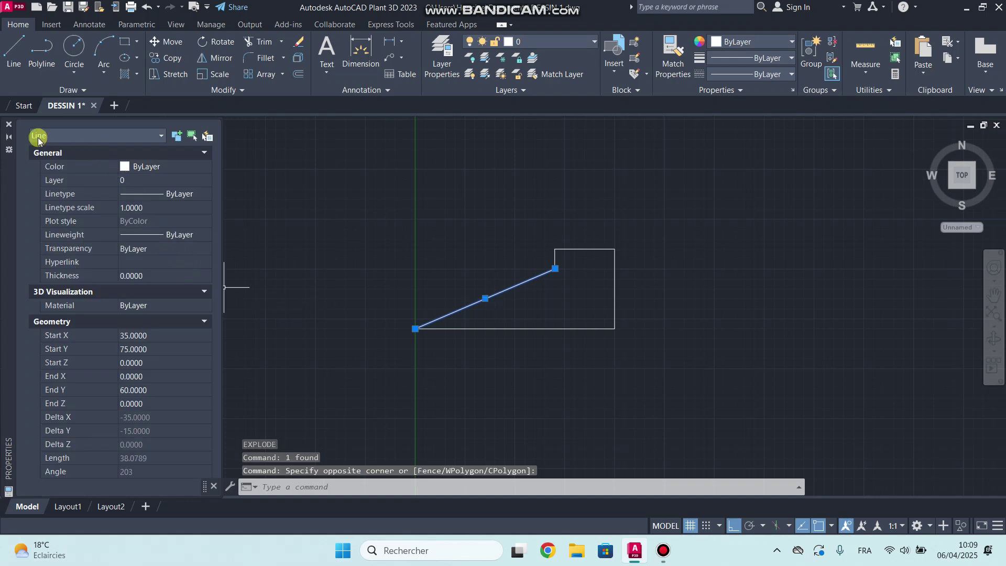
pyautogui.click(647, 218)
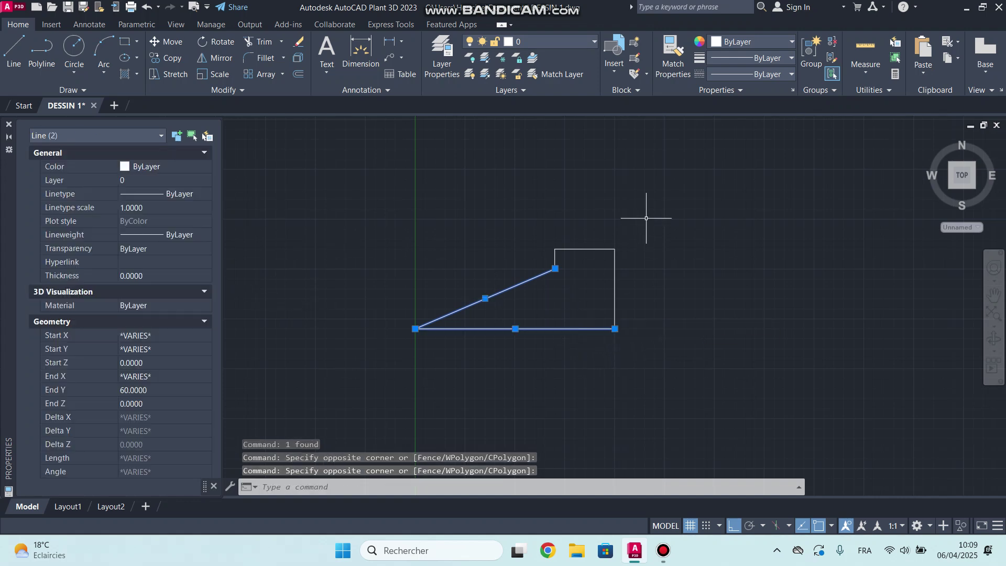
pyautogui.click(489, 347)
pyautogui.click(37, 140)
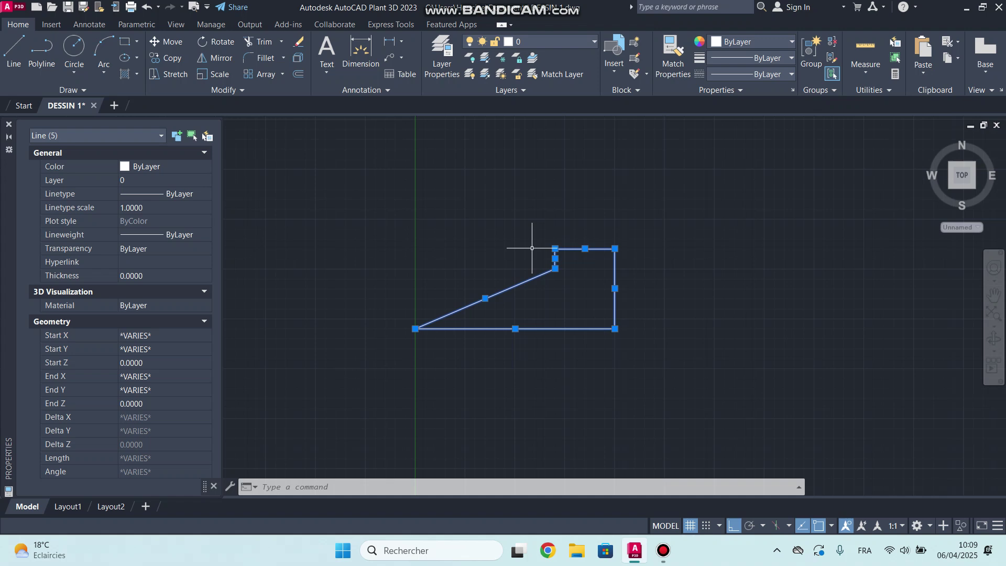
pyautogui.scroll(-2, 533, 248)
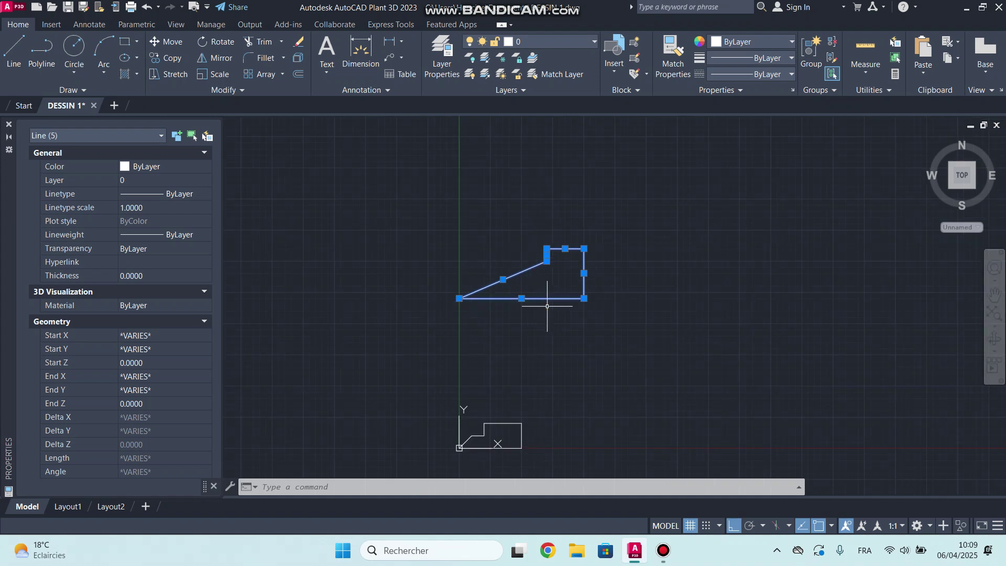
# Add the lower outline to the selection and examine the breakdown of selected object types in the properties.
pyautogui.click(516, 423)
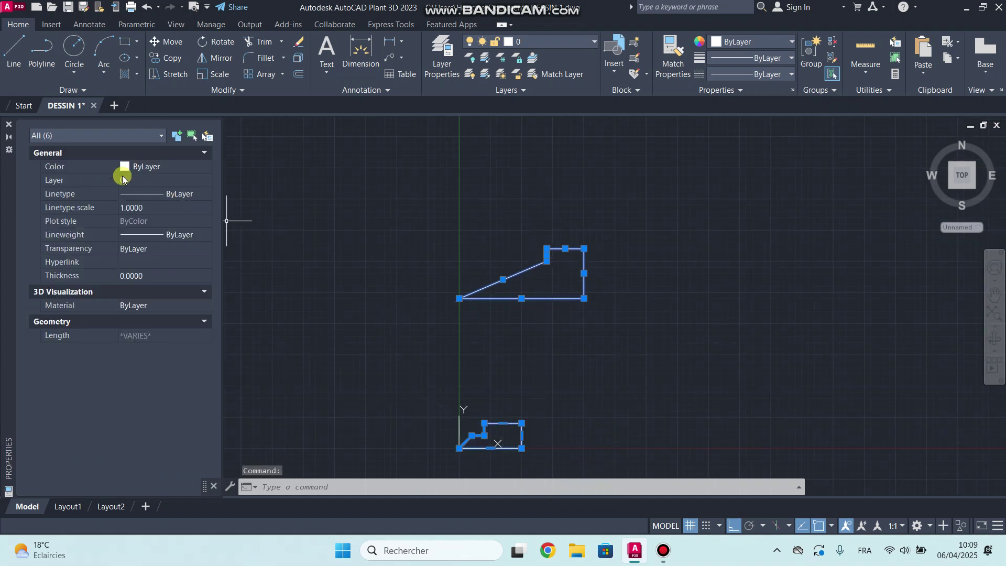
pyautogui.click(58, 137)
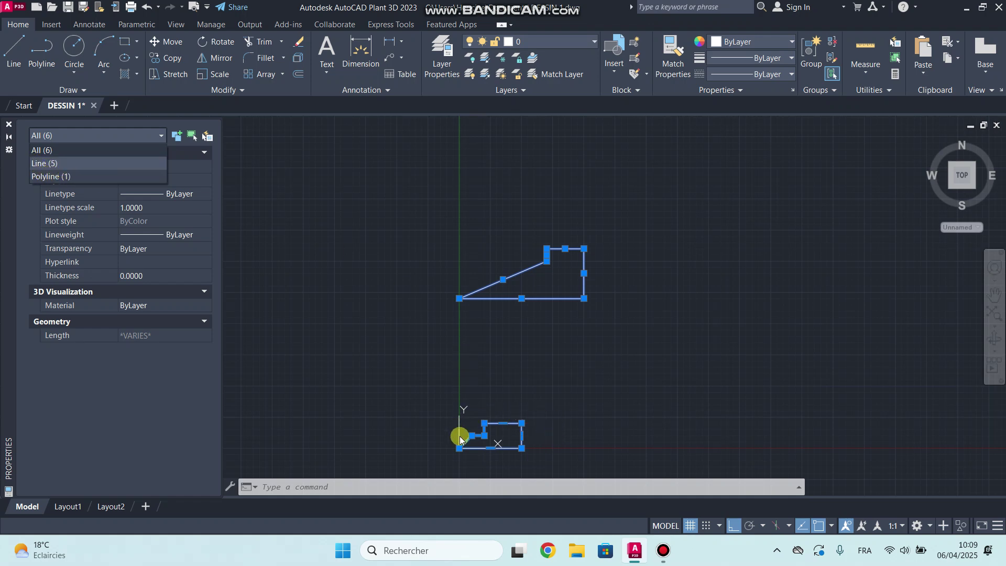
pyautogui.click(491, 408)
pyautogui.click(519, 394)
pyautogui.moveTo(545, 415); pyautogui.dragTo(577, 362, button='middle')
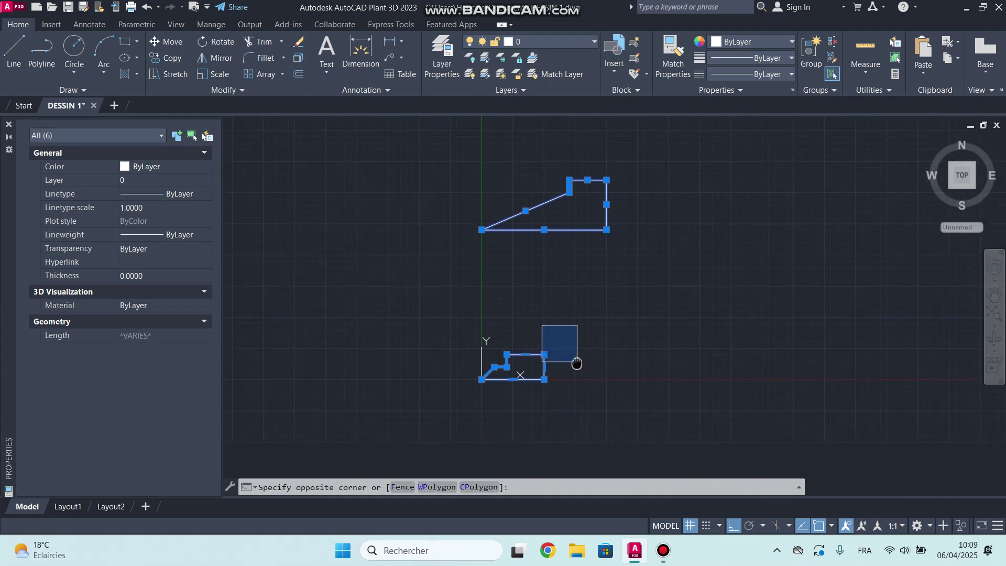
pyautogui.click(577, 361)
pyautogui.scroll(3, 549, 374)
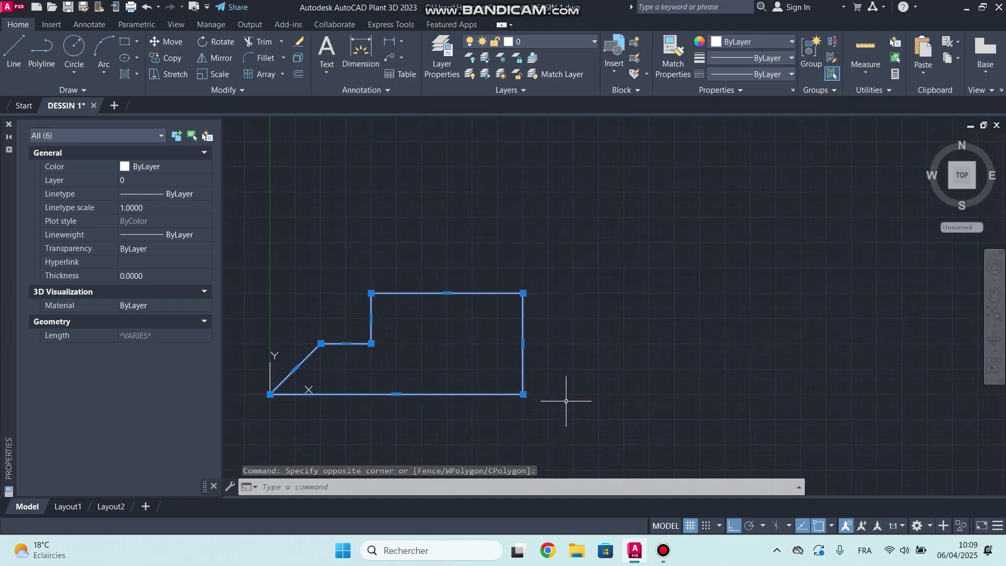
# Clear the selection, select only the lower outline and check its object type in the properties.
pyautogui.moveTo(471, 333); pyautogui.dragTo(581, 330, button='middle')
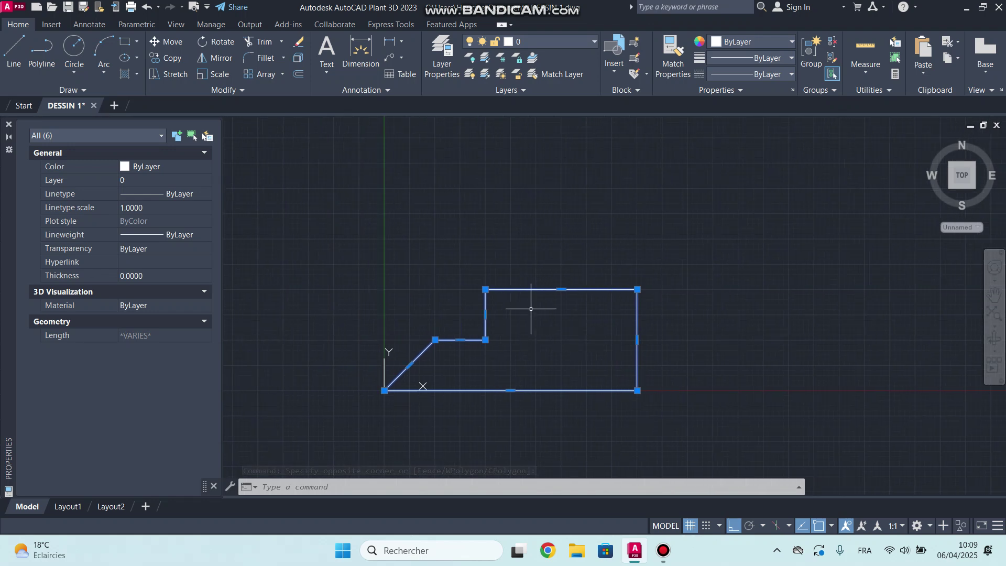
pyautogui.press('Escape')
pyautogui.press('Escape')
pyautogui.click(527, 289)
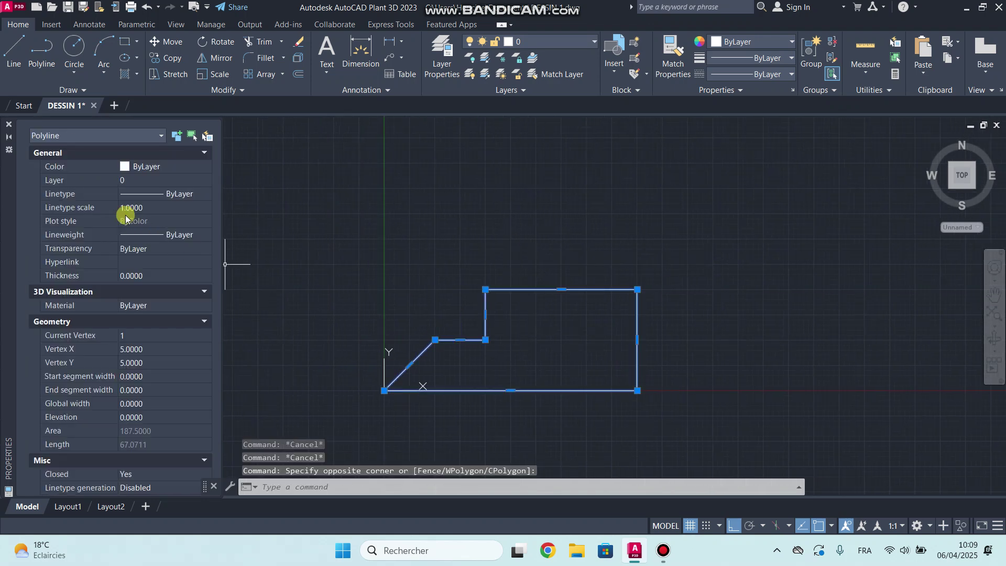
pyautogui.scroll(-3, 579, 302)
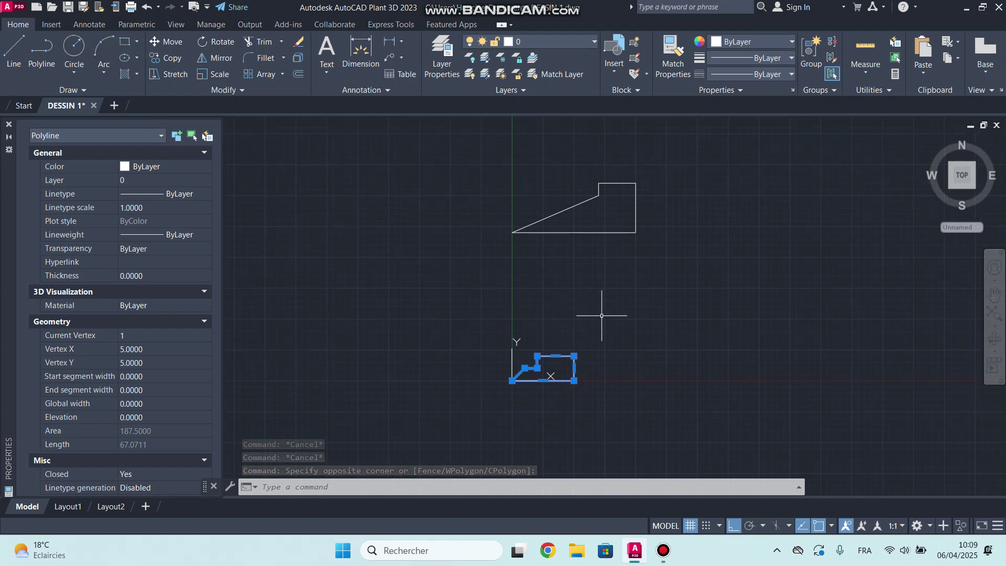
# Draw a circle with a radius of about 11.5 between the lower and upper outlines.
pyautogui.write('C')
pyautogui.press('Return')
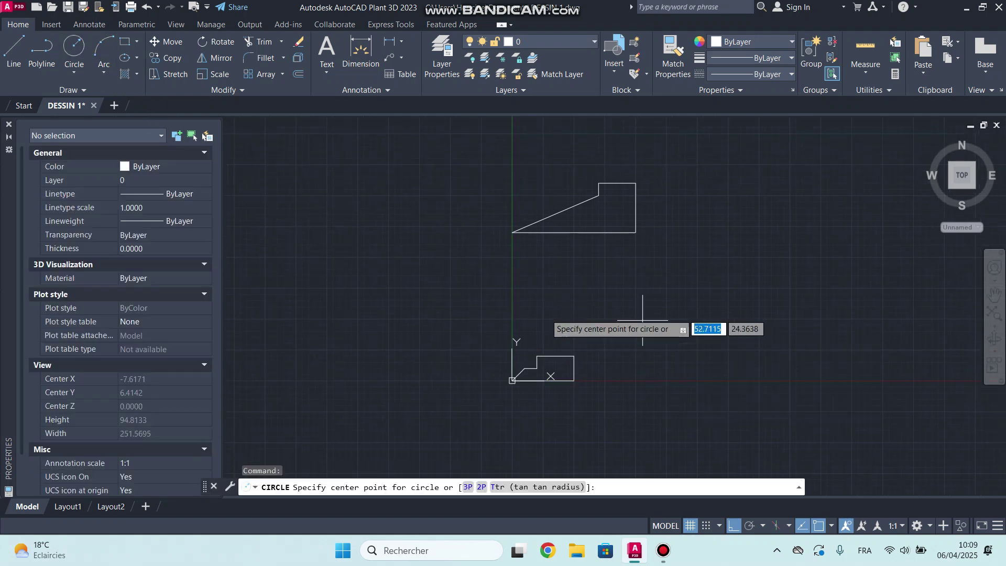
pyautogui.scroll(4, 595, 283)
pyautogui.scroll(-3, 576, 273)
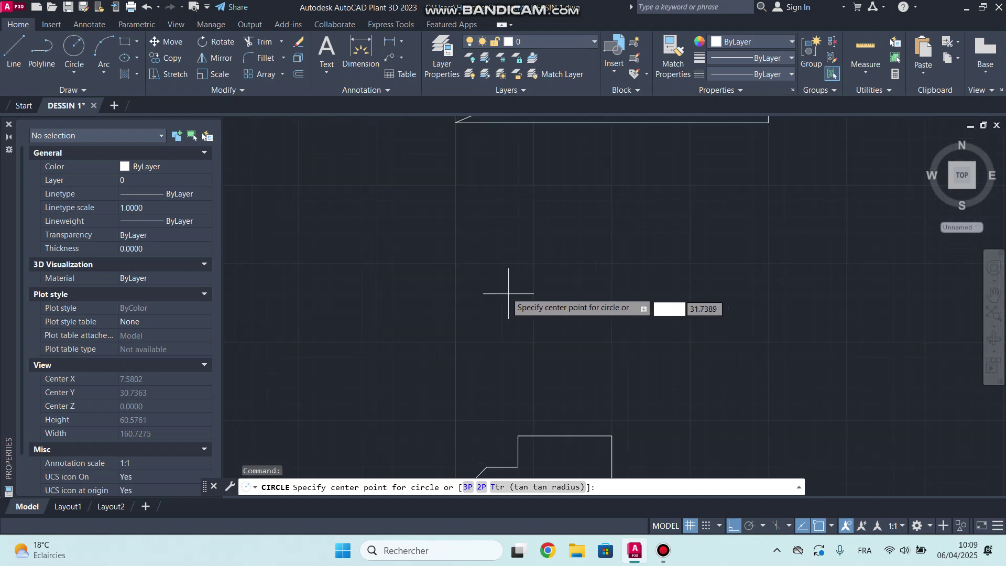
pyautogui.scroll(-2, 547, 285)
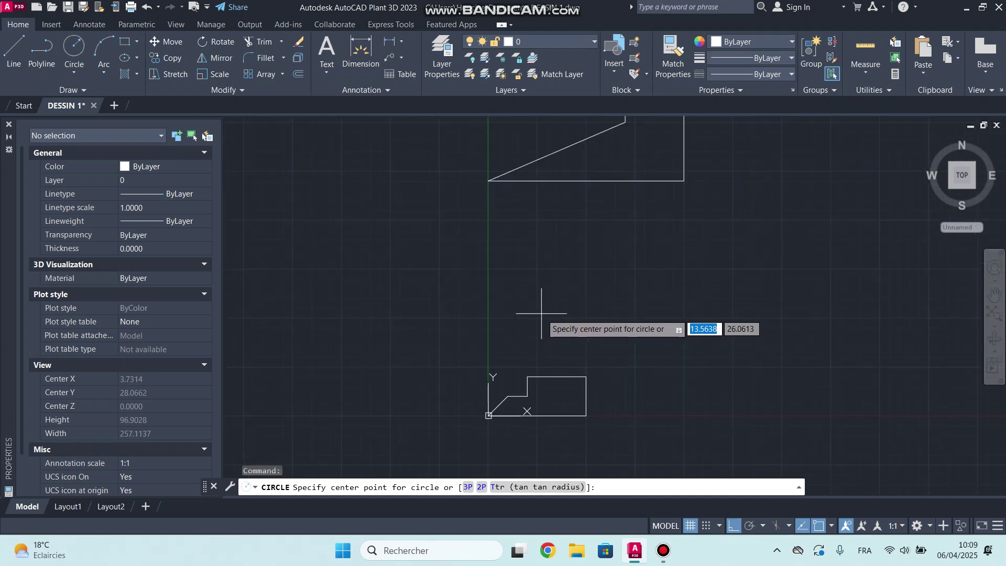
pyautogui.scroll(2, 539, 302)
pyautogui.click(547, 282)
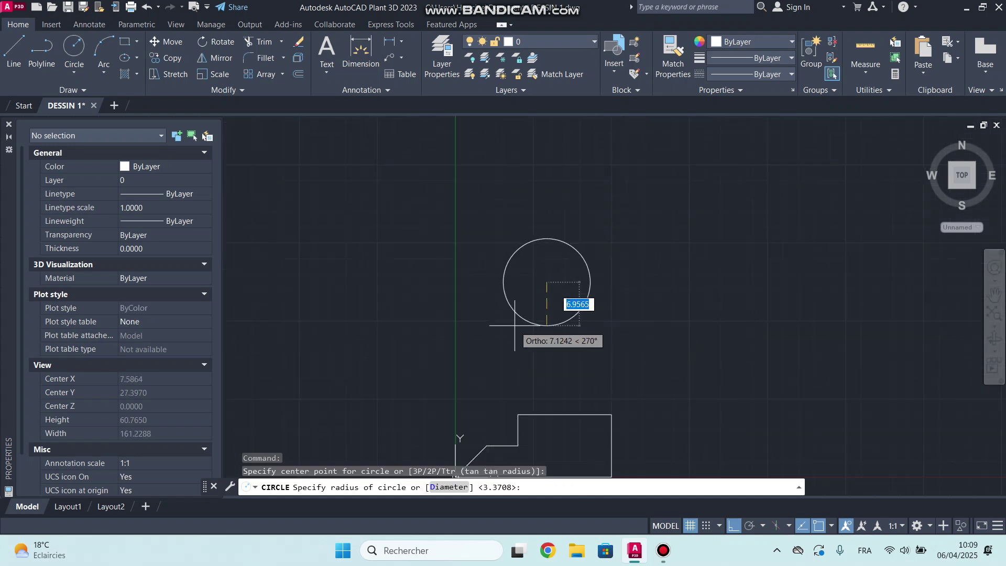
pyautogui.click(618, 294)
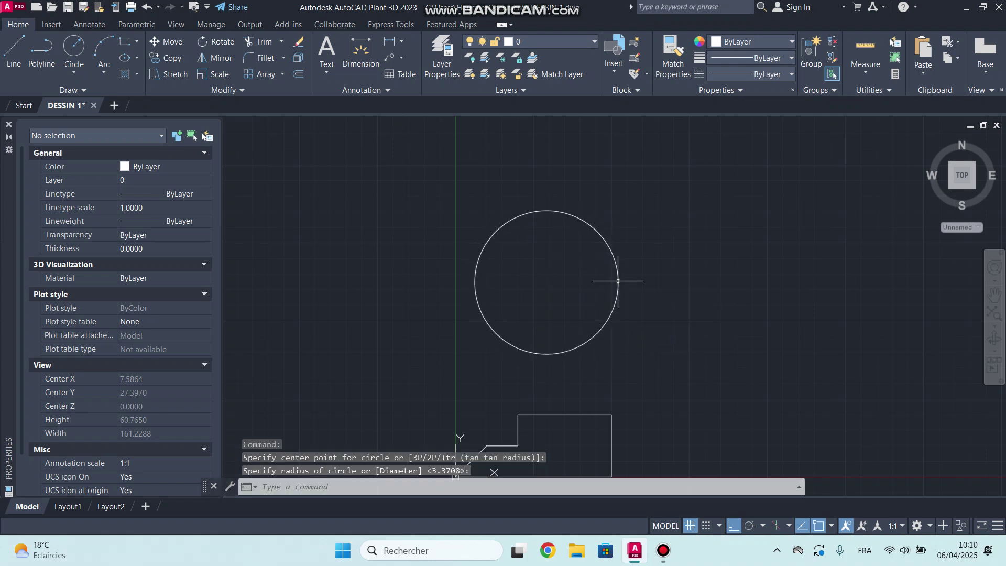
# Select the circle and stretch its right quadrant grip outward to a radius of about 22.
pyautogui.click(655, 253)
pyautogui.click(558, 281)
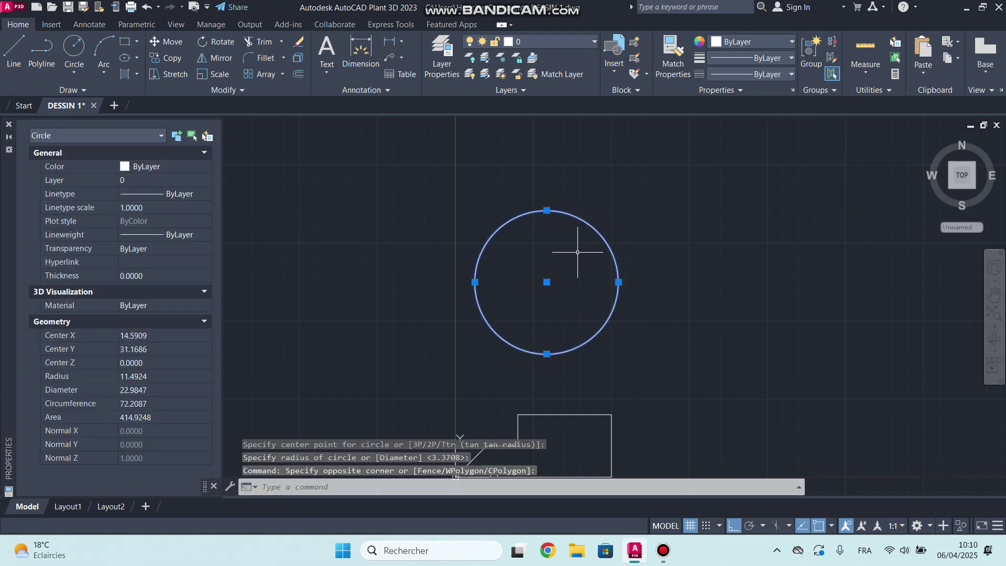
pyautogui.moveTo(577, 252)
pyautogui.mouseDown(button='middle')
pyautogui.moveTo(550, 260)
pyautogui.moveTo(520, 239)
pyautogui.mouseUp(button='middle')
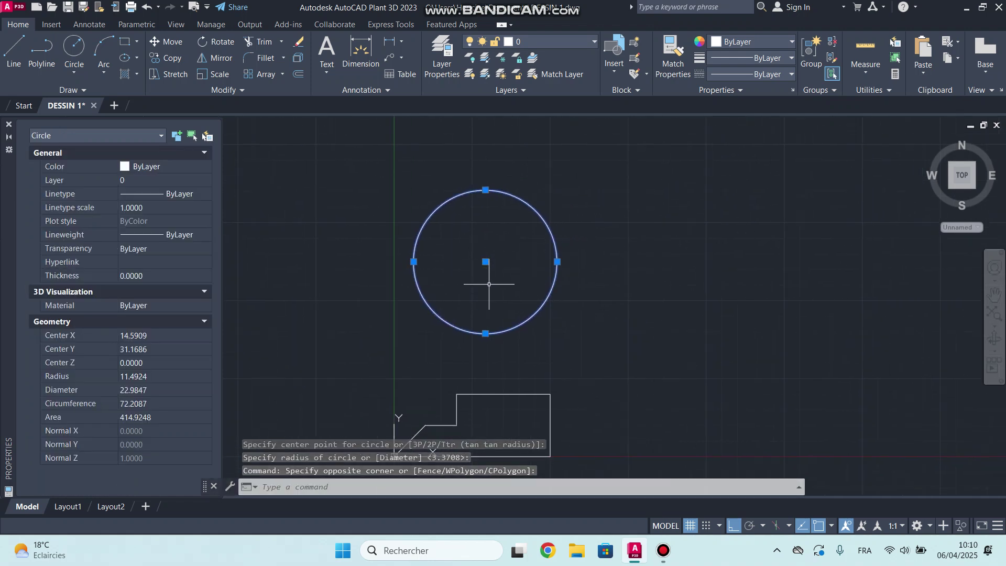
pyautogui.moveTo(523, 299); pyautogui.dragTo(564, 299, button='middle')
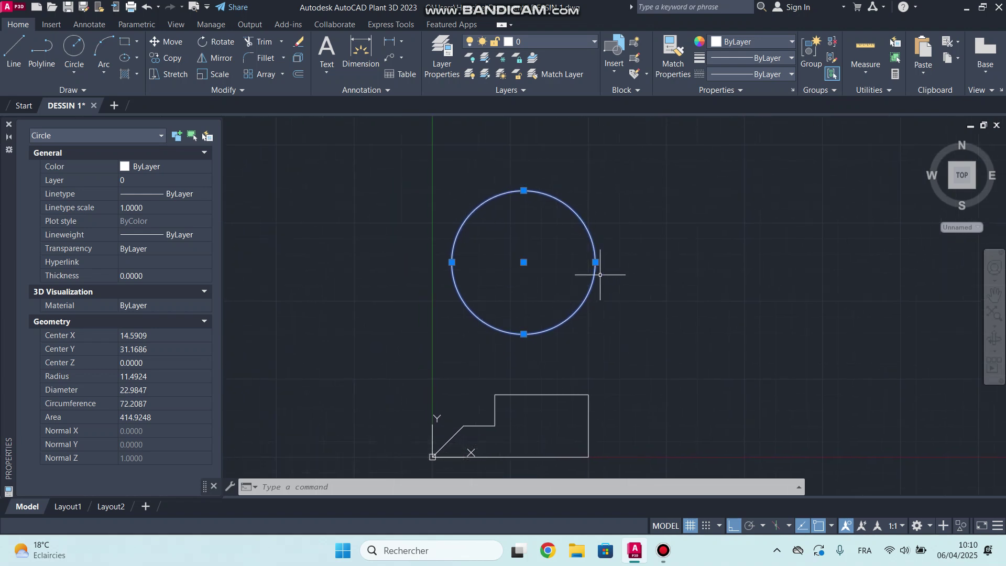
pyautogui.click(595, 262)
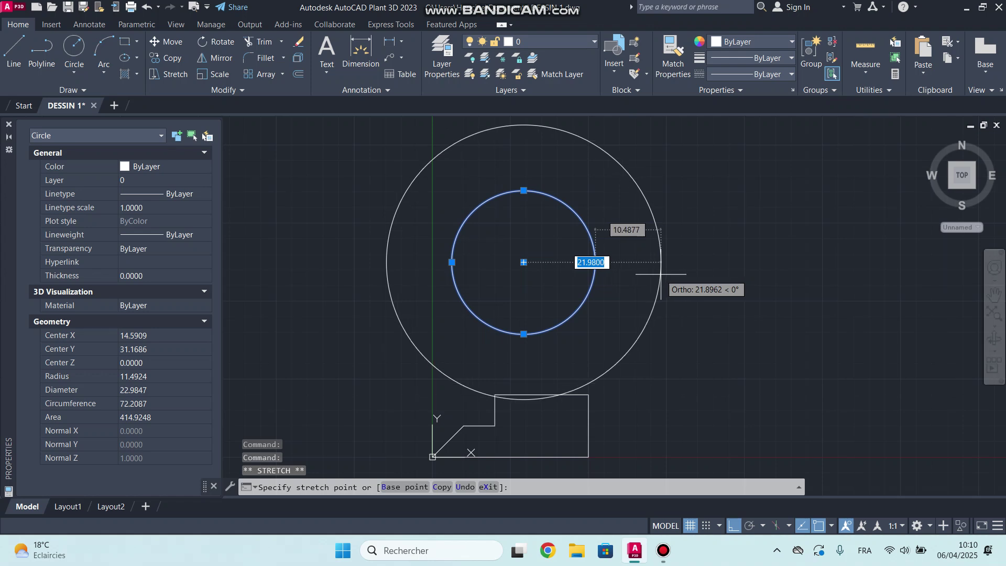
pyautogui.click(660, 262)
# Move the circle horizontally by its center grip to about X 48.7, and shrink it by its upper quadrant grip to about 7.5 radius.
pyautogui.click(523, 262)
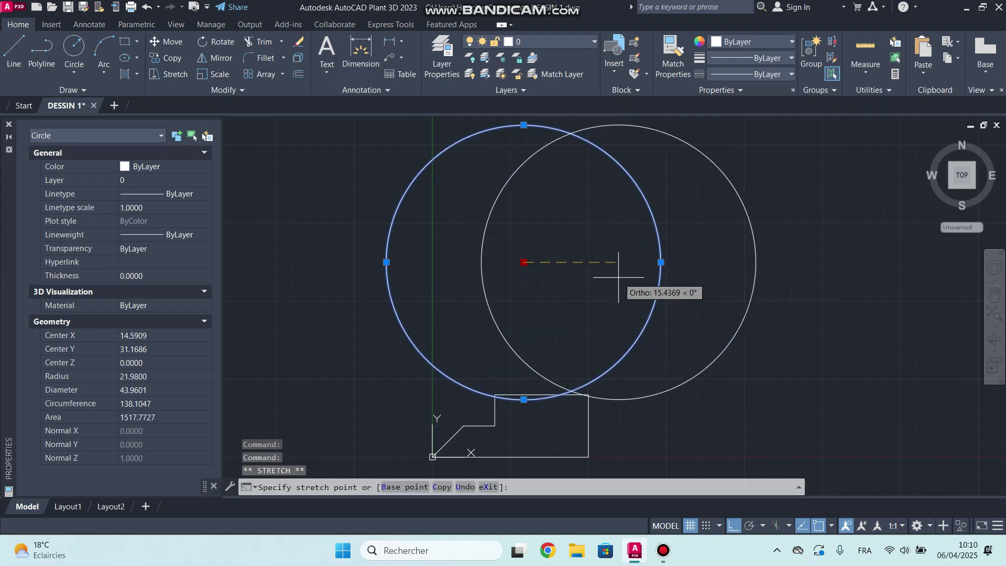
pyautogui.click(735, 276)
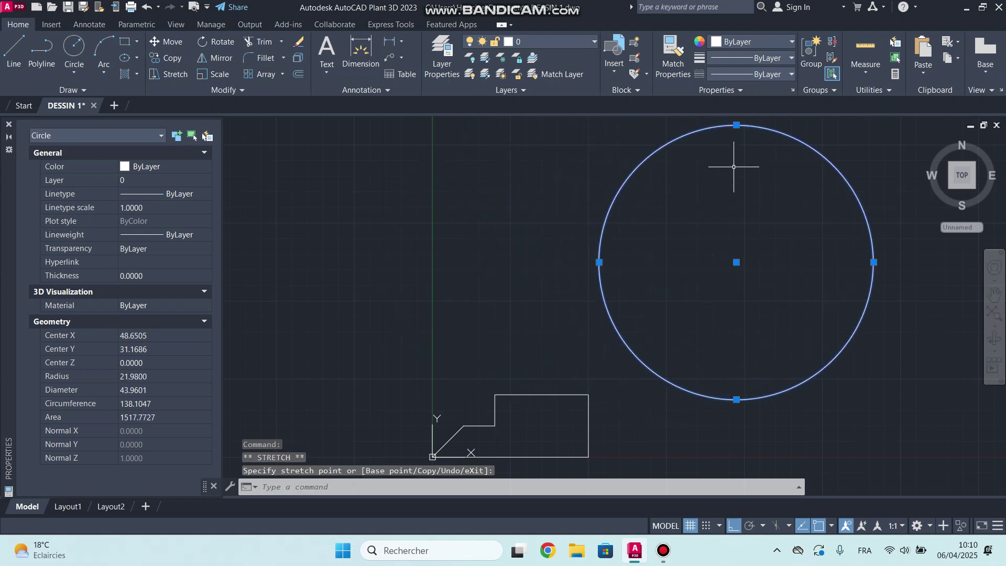
pyautogui.click(736, 125)
pyautogui.click(734, 309)
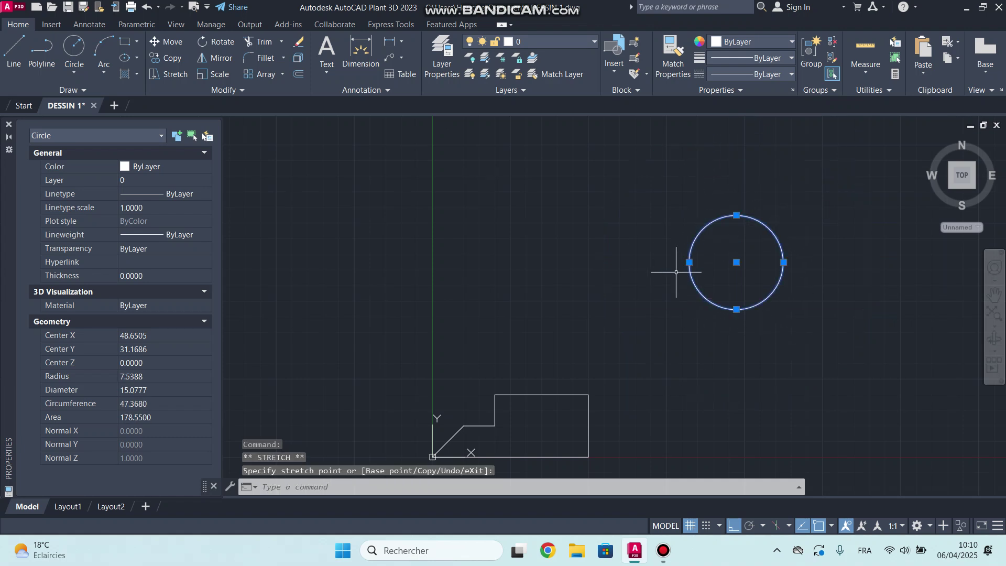
# Set the selected circle's diameter to 15 in its geometry properties.
pyautogui.scroll(-2, 611, 354)
pyautogui.moveTo(507, 350); pyautogui.dragTo(561, 292, button='middle')
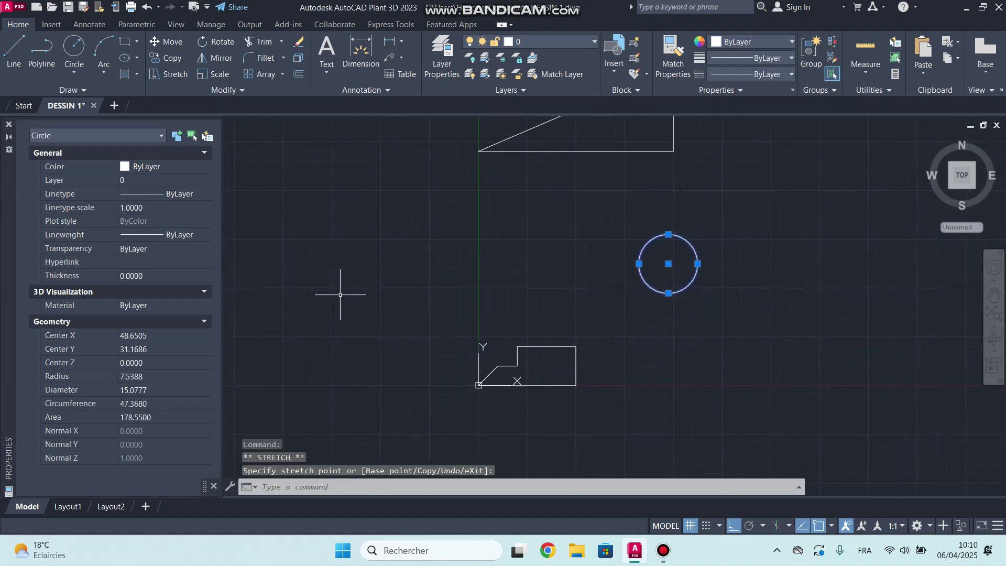
pyautogui.click(157, 392)
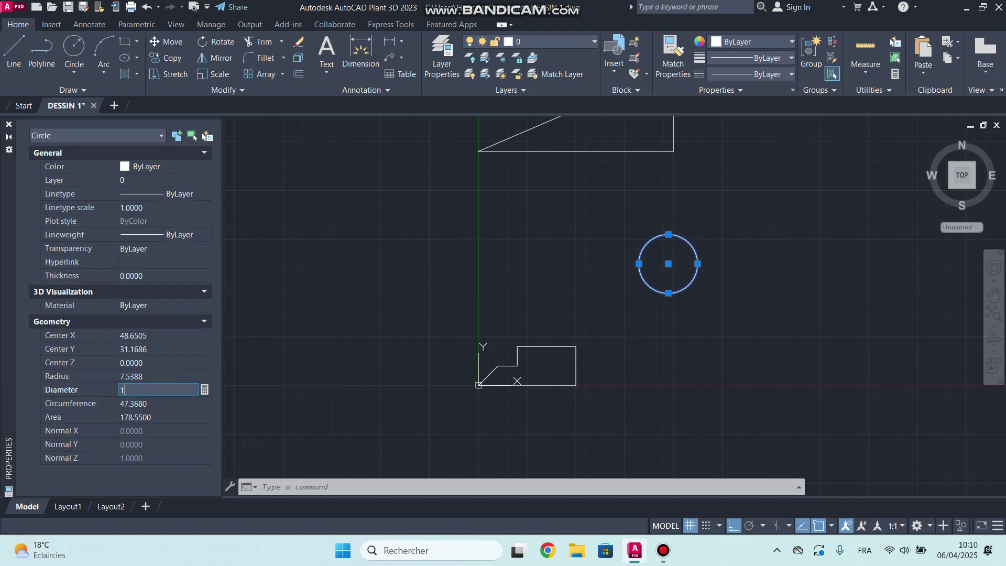
pyautogui.press('Return')
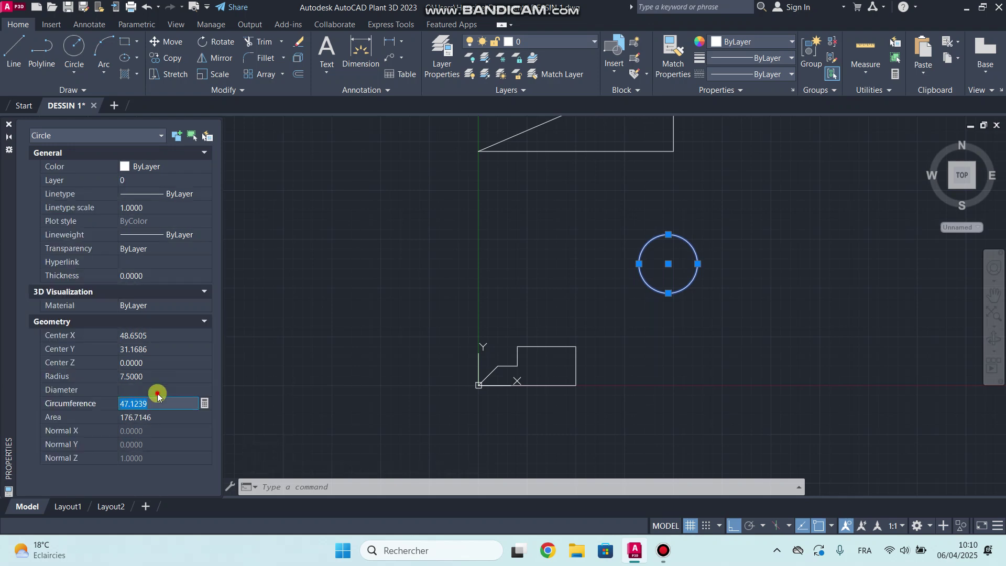
# Change the circle's diameter to 30 in its geometry properties and clear the selection.
pyautogui.click(155, 393)
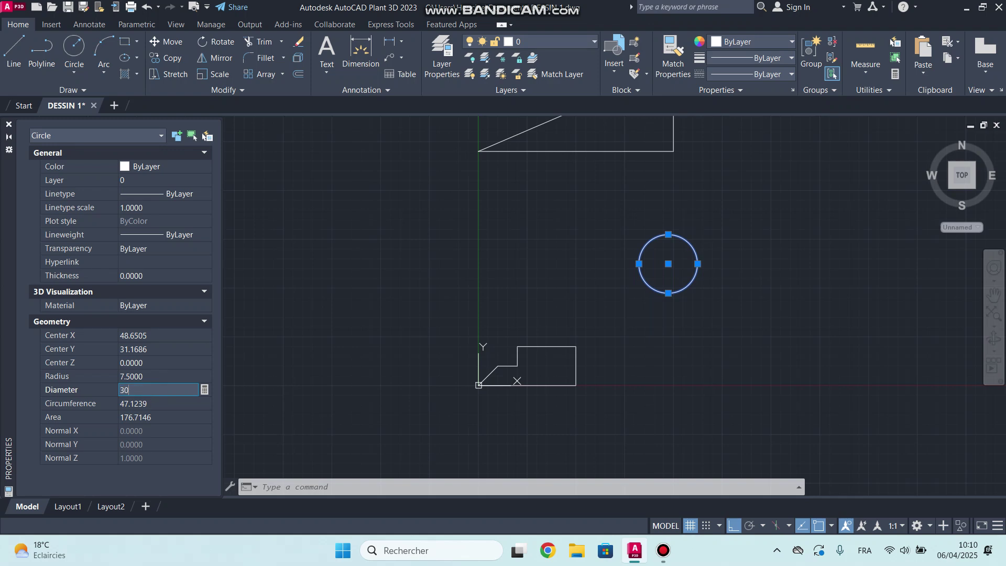
pyautogui.write('30')
pyautogui.press('Return')
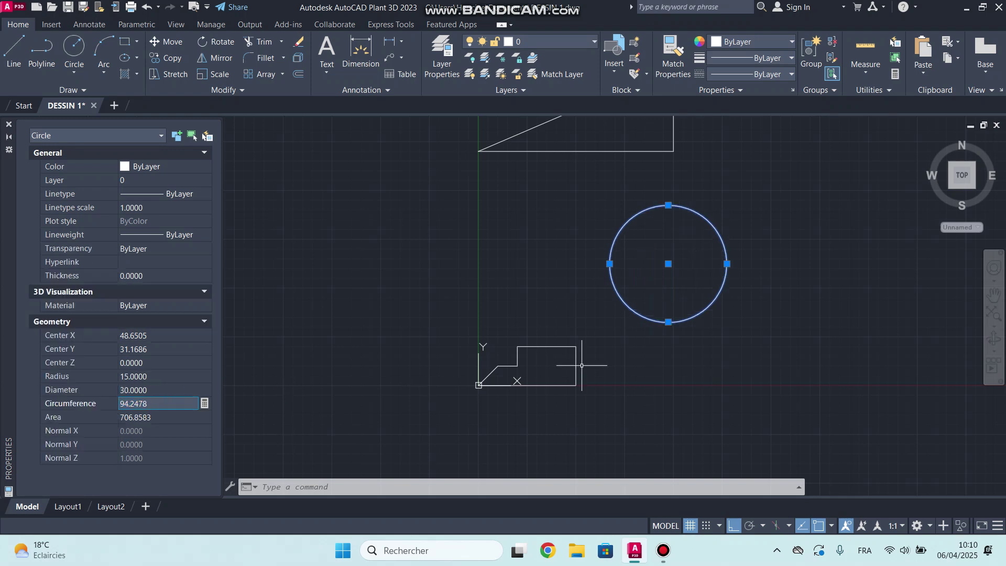
pyautogui.press('Escape')
# Delete the circle together with the whole upper outline.
pyautogui.scroll(-5, 597, 368)
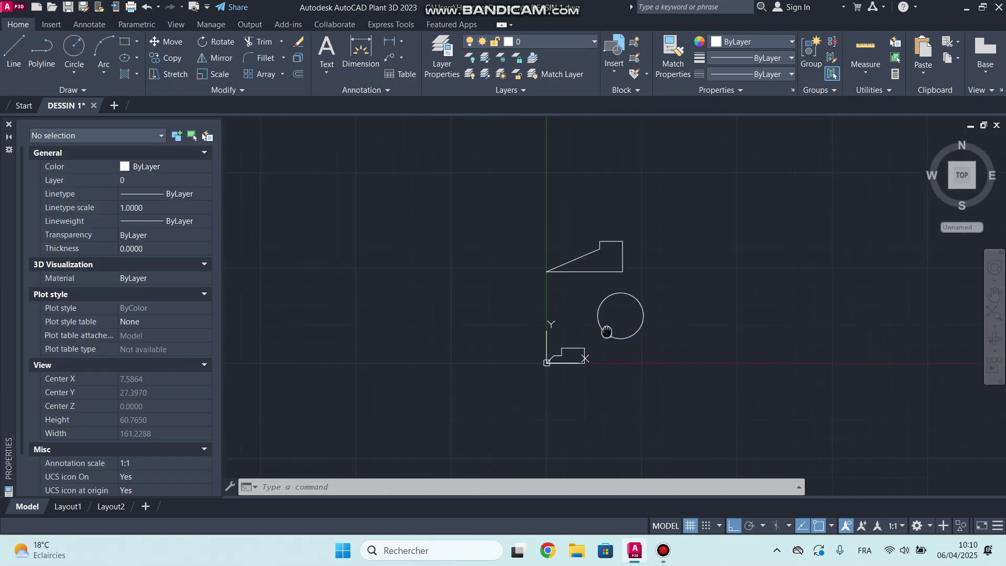
pyautogui.scroll(5, 608, 340)
pyautogui.scroll(-3, 616, 376)
pyautogui.click(661, 362)
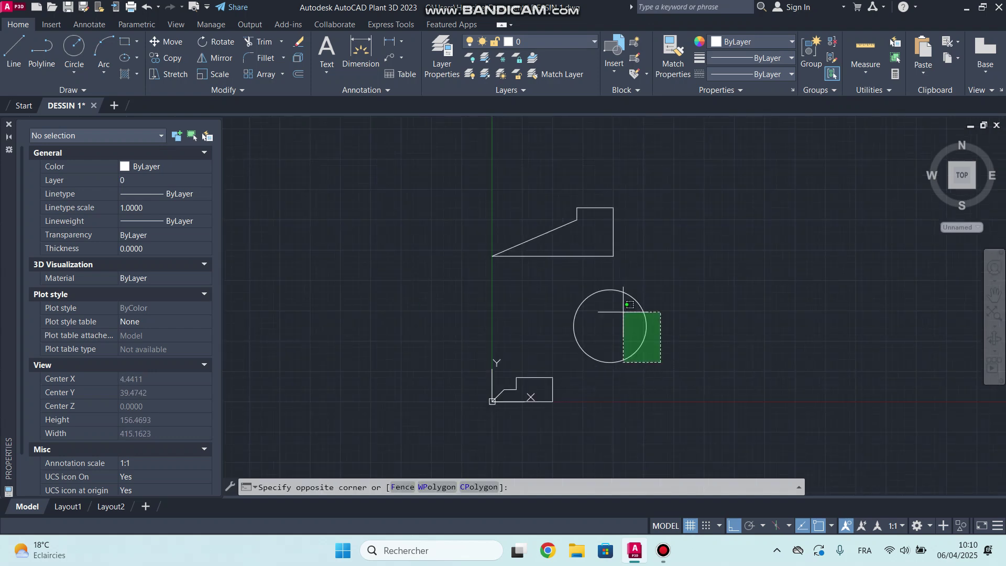
pyautogui.click(546, 192)
pyautogui.press('Delete')
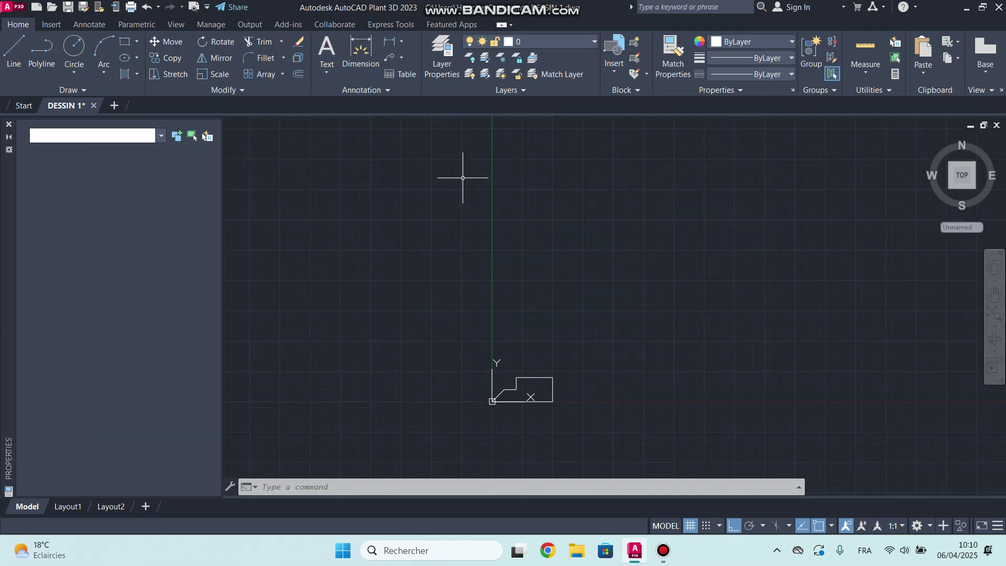
# Draw a rectangle 15 wide and 10 high to the right of the remaining outline, near the X axis.
pyautogui.scroll(8, 623, 382)
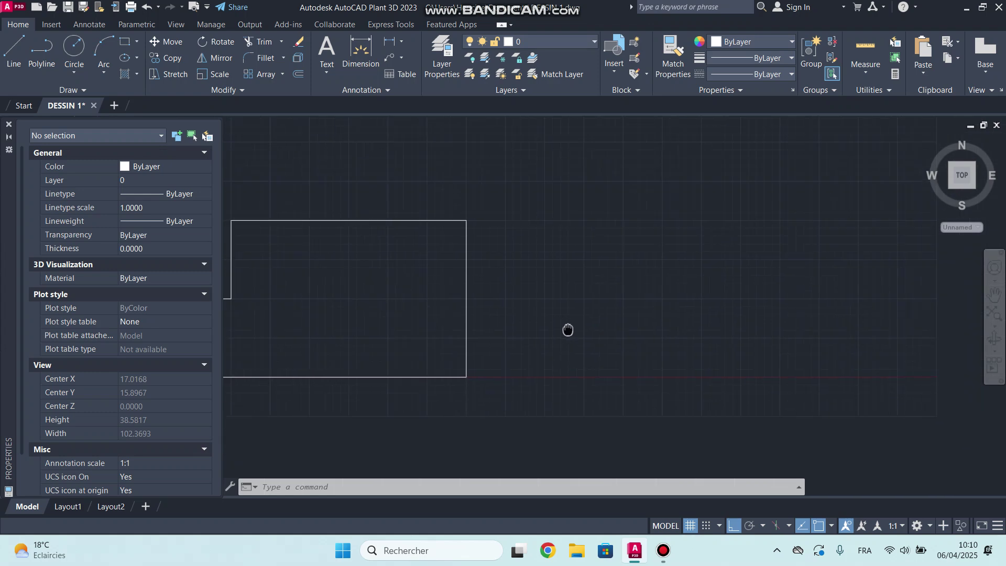
pyautogui.click(125, 42)
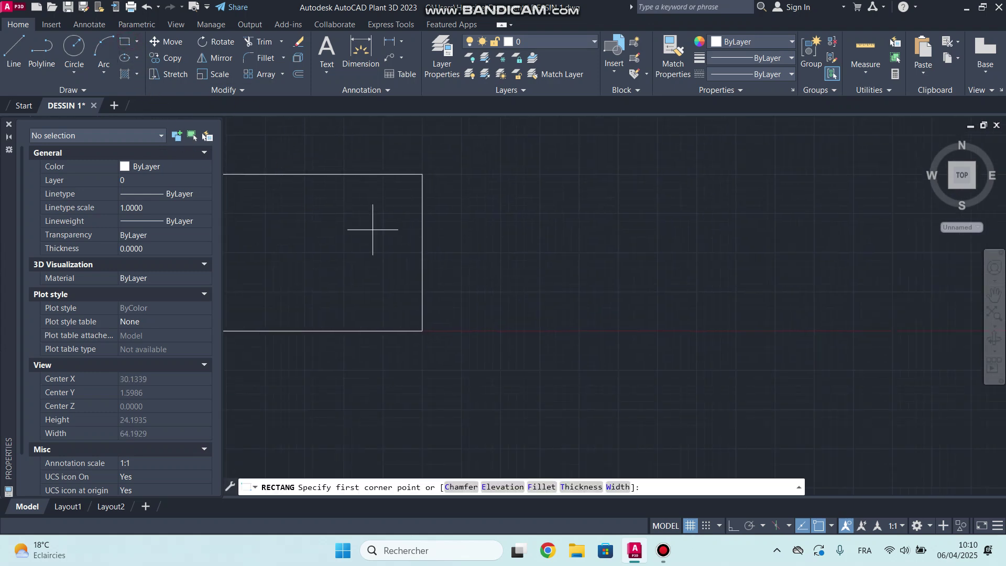
pyautogui.click(495, 330)
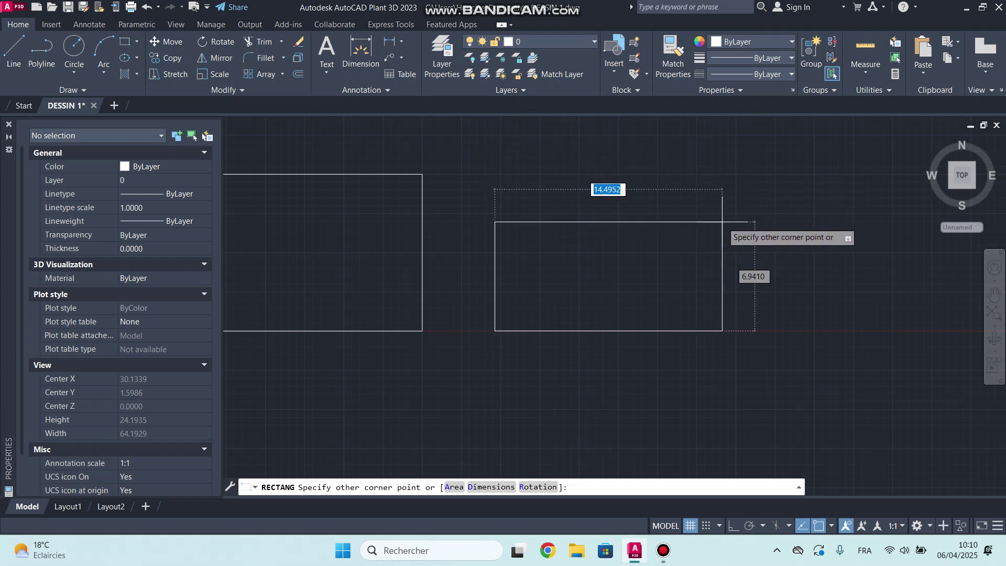
pyautogui.write('1')
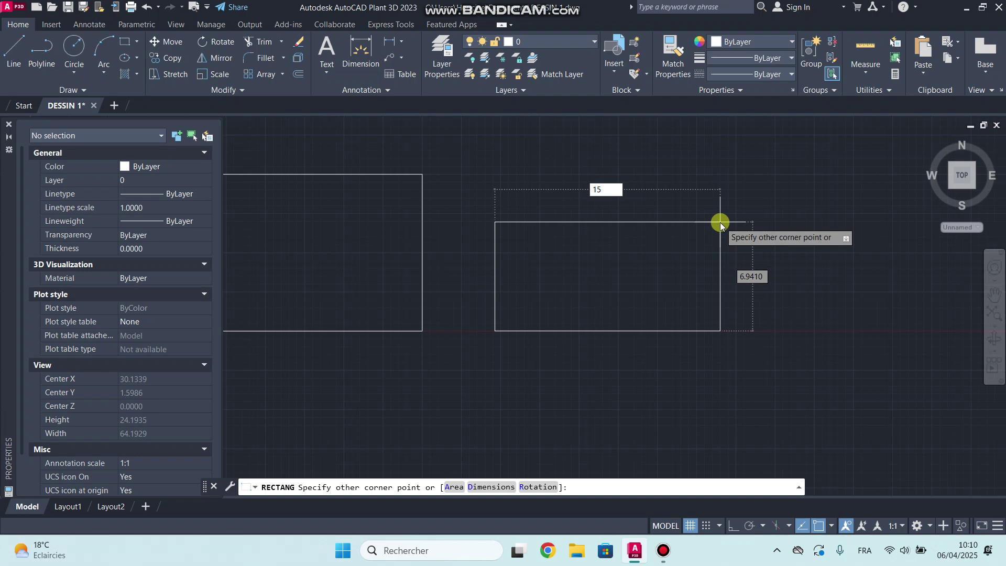
pyautogui.write('5')
pyautogui.press('Tab')
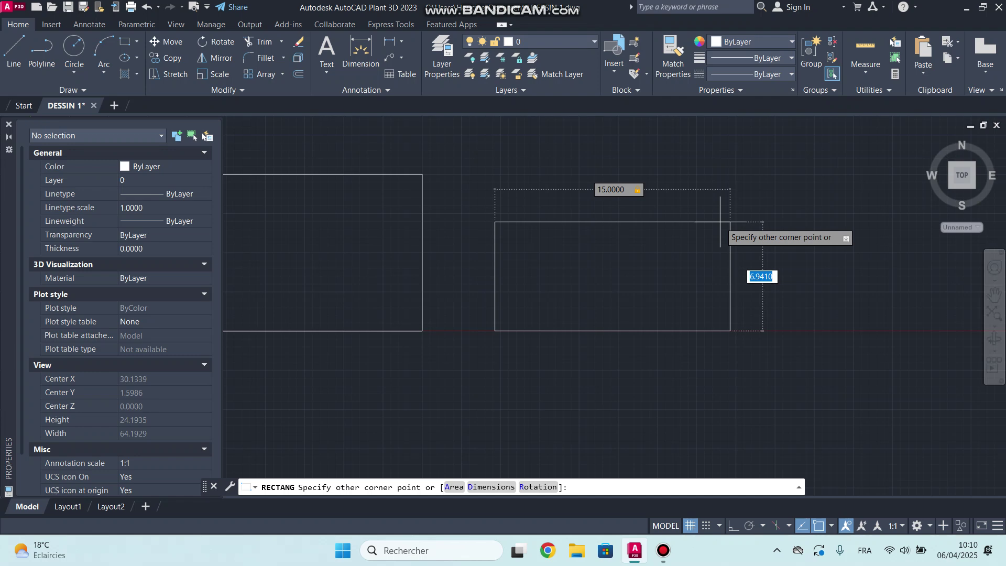
pyautogui.write('10')
pyautogui.press('Return')
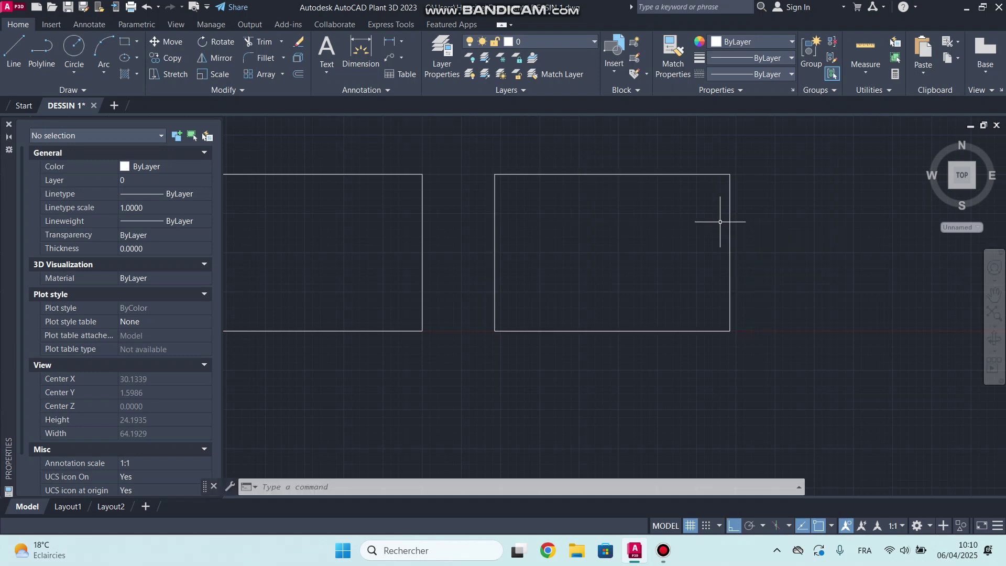
# Select the rectangle and stretch its right edge outward to a width of about 23, and its top edge slightly upward.
pyautogui.click(729, 198)
pyautogui.click(729, 345)
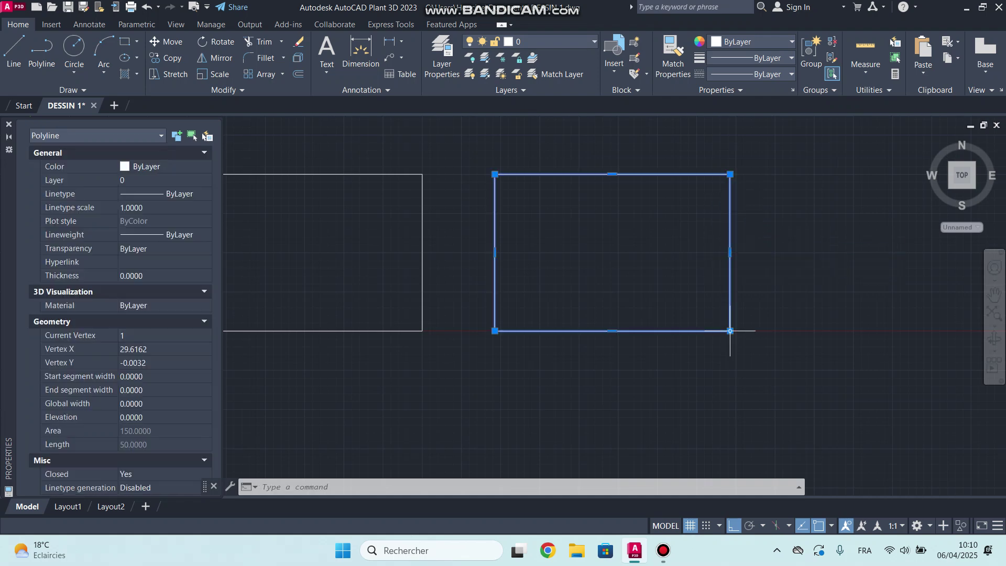
pyautogui.moveTo(731, 332)
pyautogui.click(729, 252)
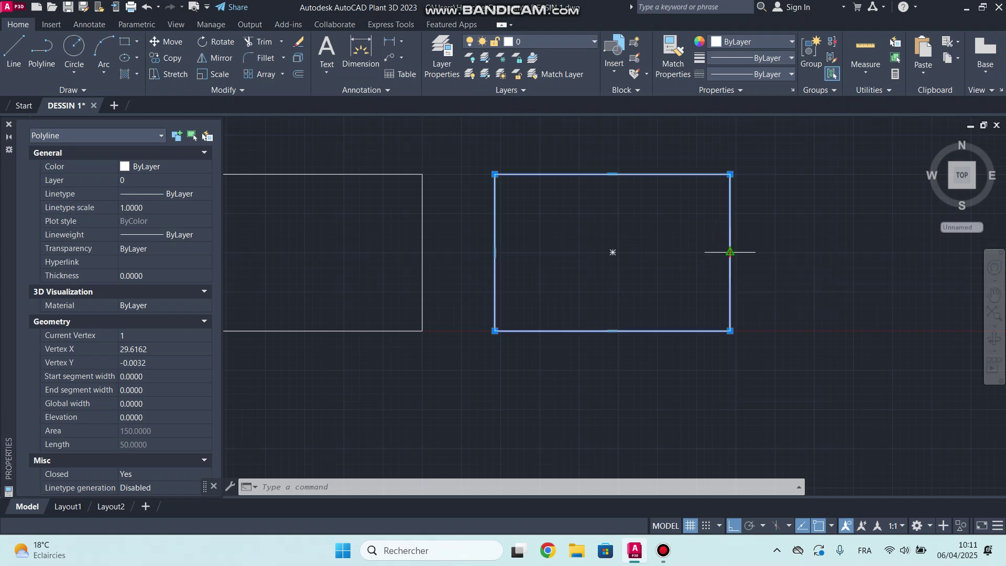
pyautogui.click(857, 259)
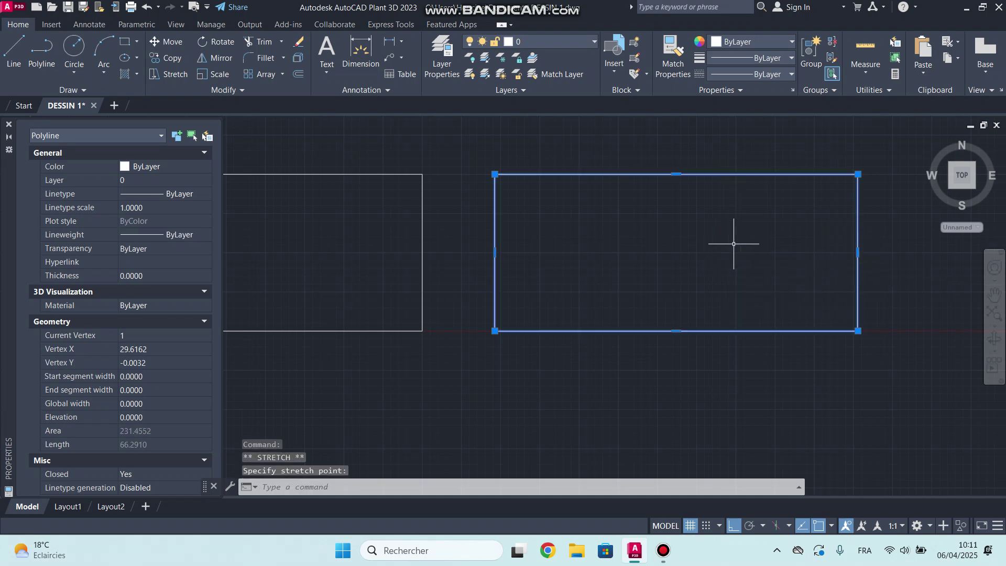
pyautogui.click(675, 173)
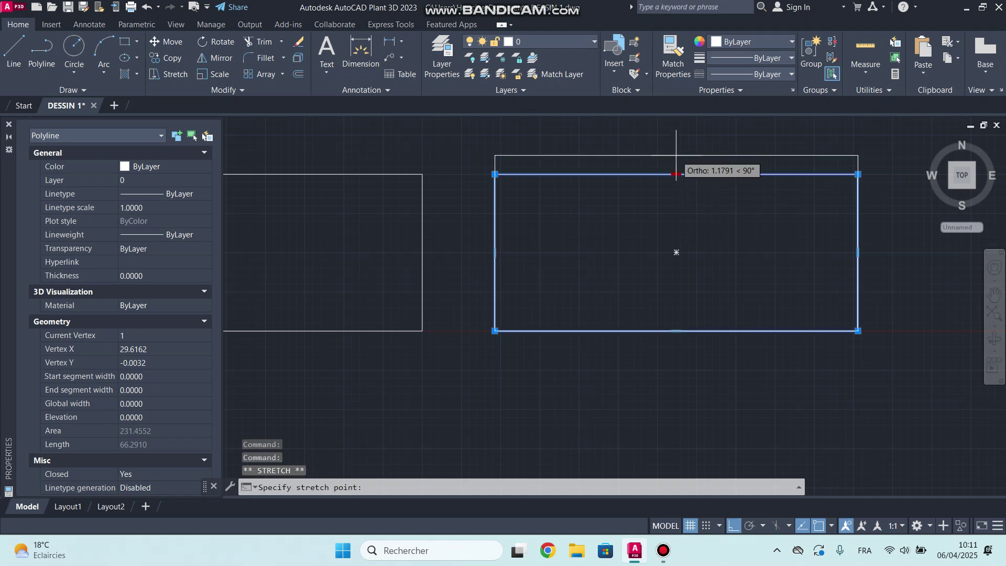
pyautogui.click(681, 148)
pyautogui.moveTo(767, 176); pyautogui.dragTo(656, 213, button='middle')
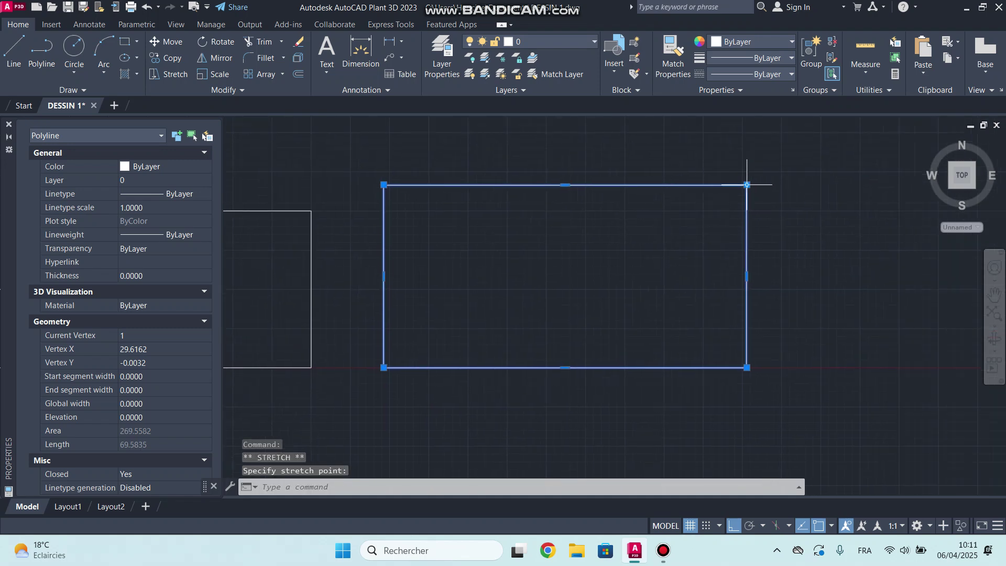
pyautogui.click(747, 185)
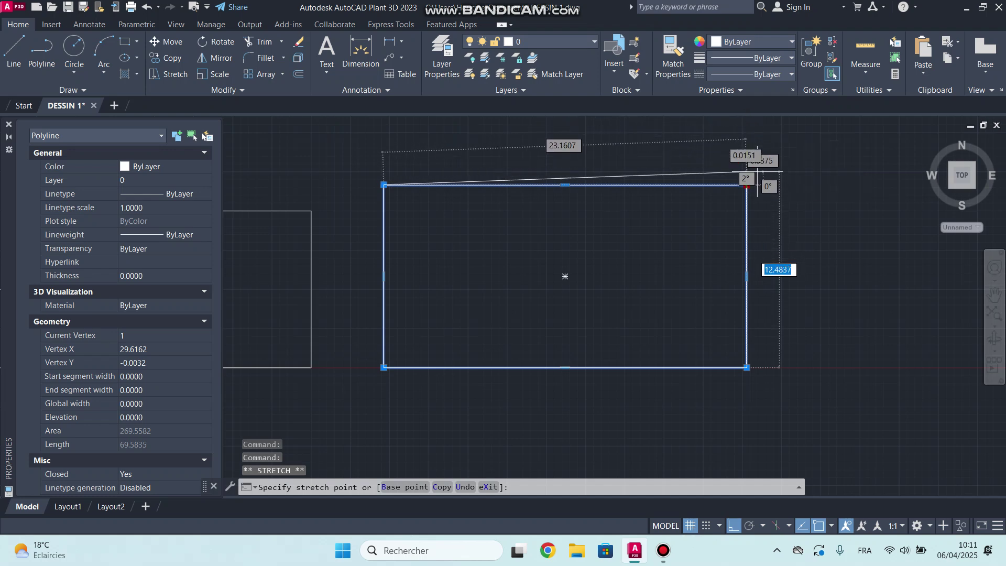
pyautogui.press('Escape')
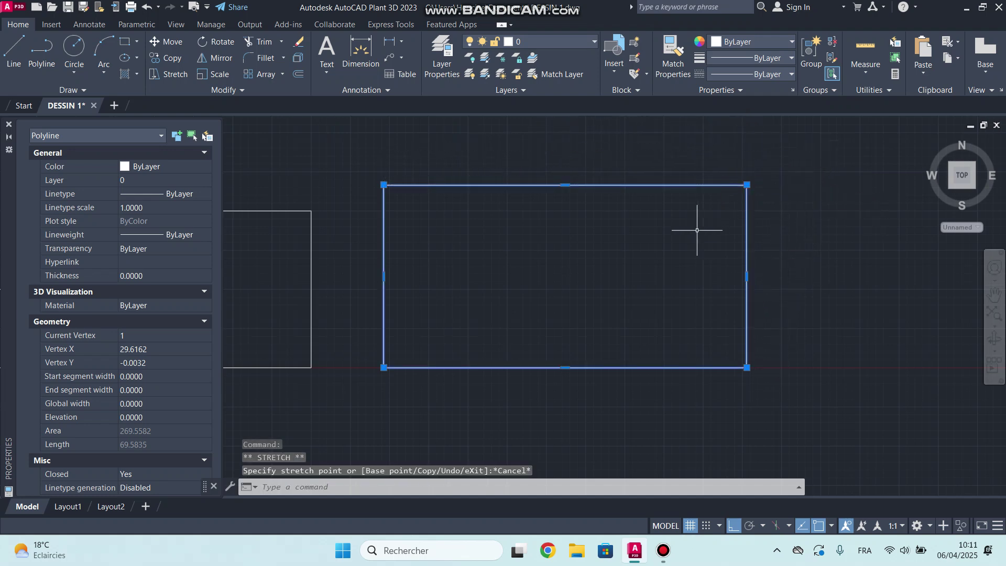
# Draw a 5 by 5 square with the Rectangle command inside the large rectangle, left of its middle.
pyautogui.scroll(-4, 700, 225)
pyautogui.scroll(2, 613, 288)
pyautogui.moveTo(613, 288); pyautogui.dragTo(622, 310, button='middle')
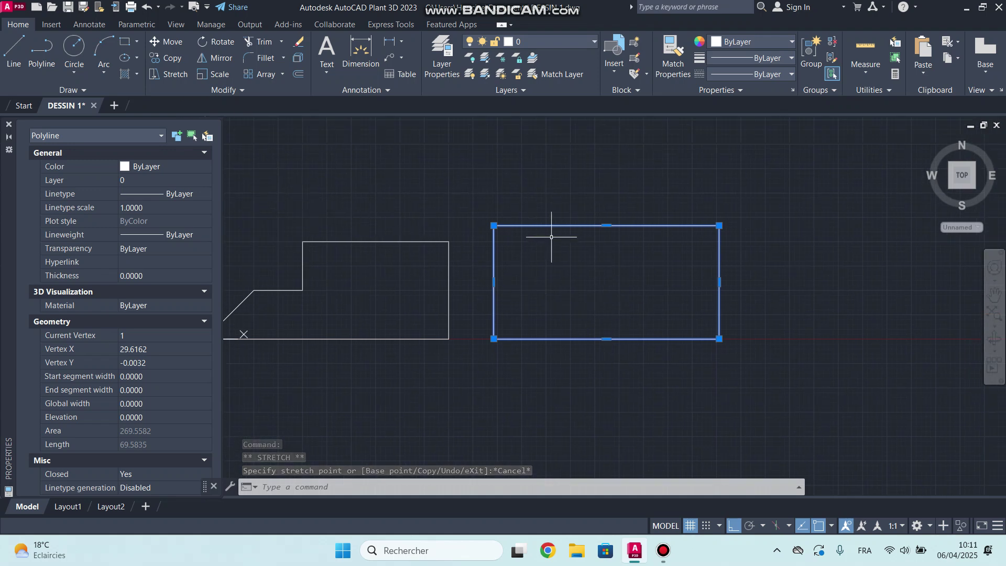
pyautogui.write('RE')
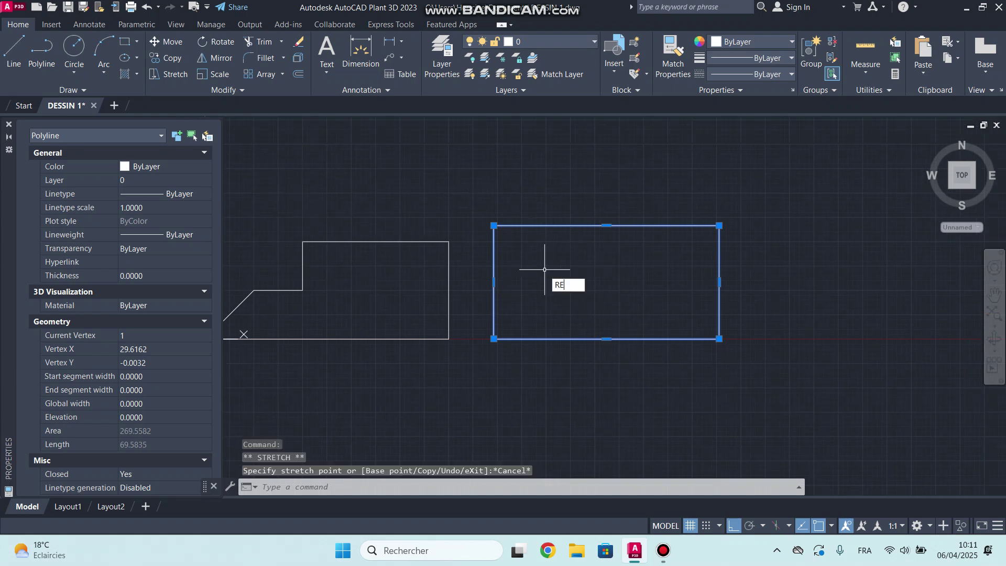
pyautogui.write('C')
pyautogui.click(545, 271)
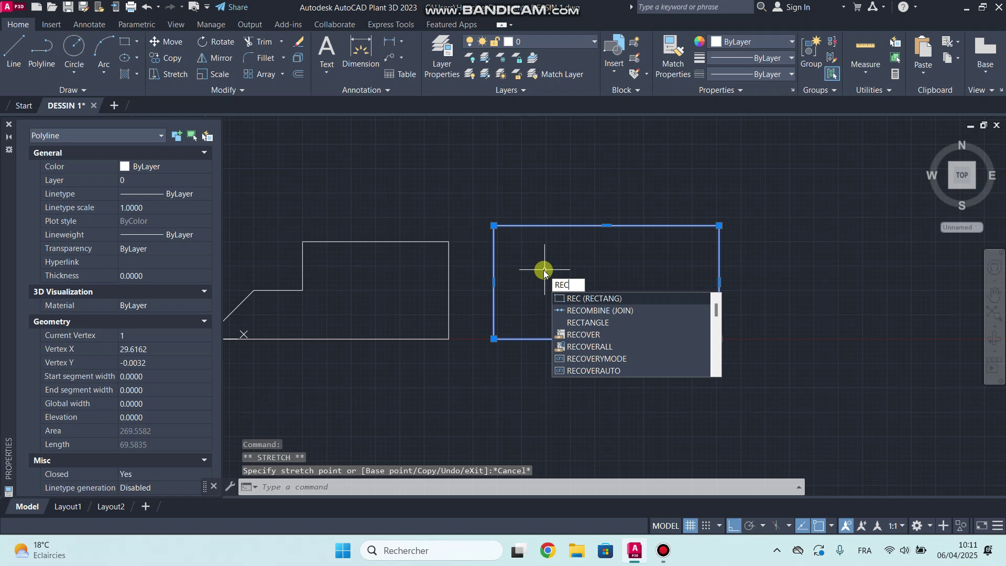
pyautogui.press('Return')
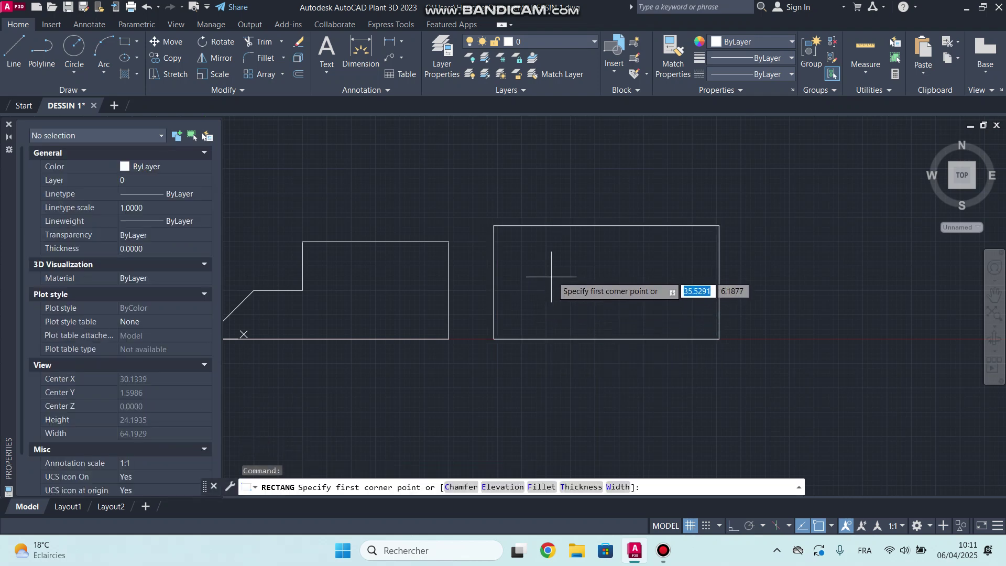
pyautogui.click(553, 257)
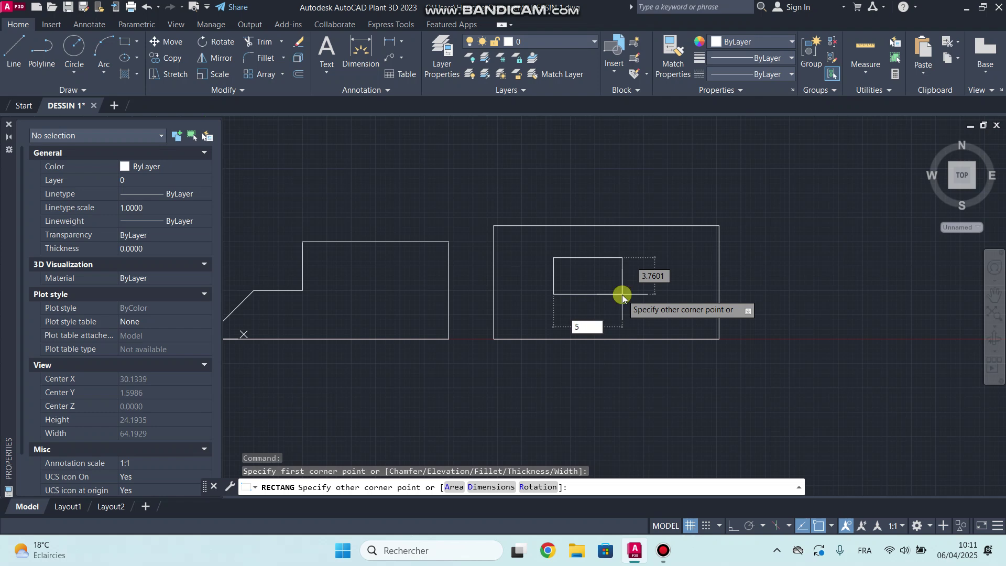
pyautogui.press('Tab')
pyautogui.write('5')
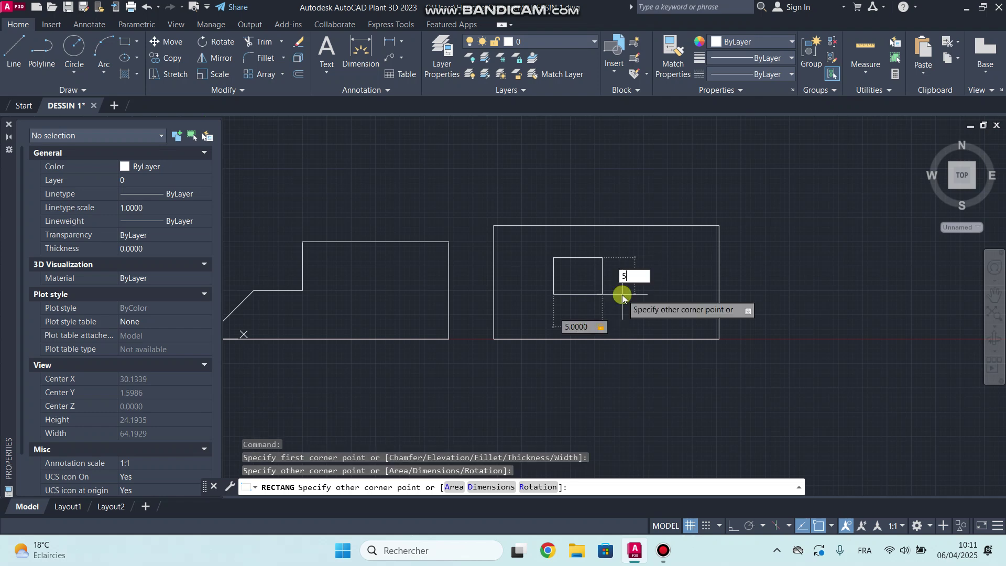
pyautogui.press('Return')
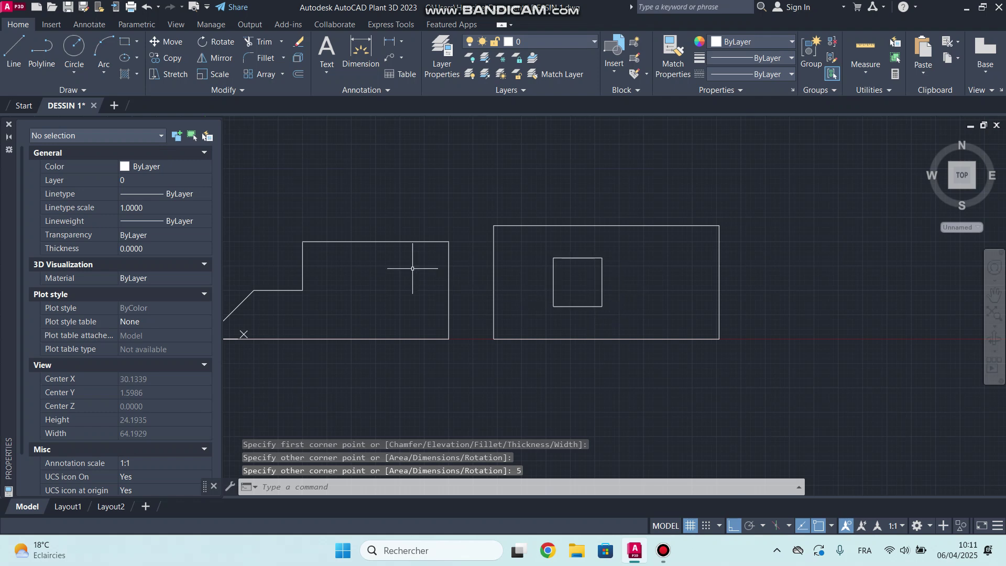
# Draw a 3-sided polygon, inscribed in a circle, inside the large rectangle to the right of the small square.
pyautogui.click(137, 41)
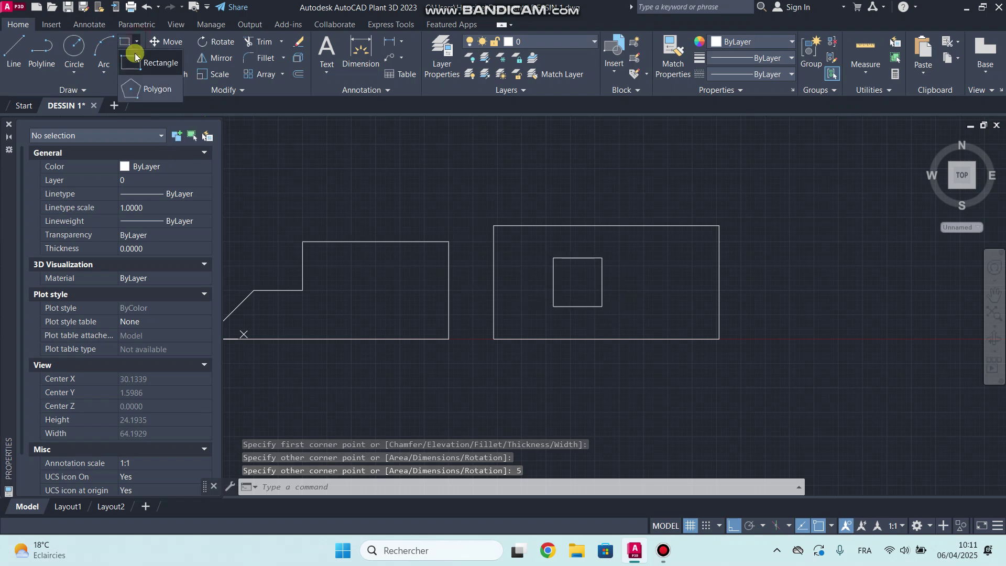
pyautogui.click(145, 90)
pyautogui.moveTo(747, 293); pyautogui.dragTo(654, 309, button='middle')
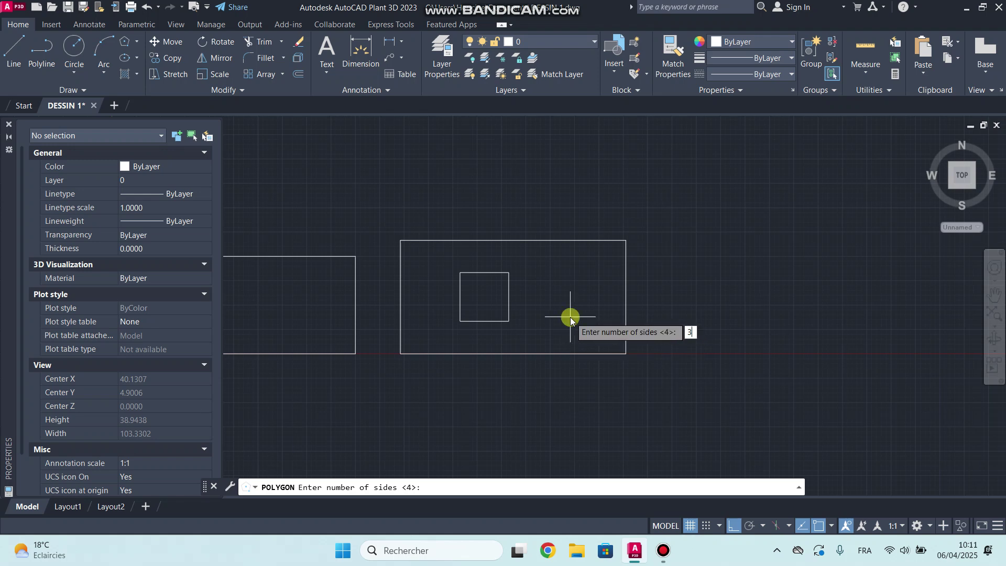
pyautogui.press('Return')
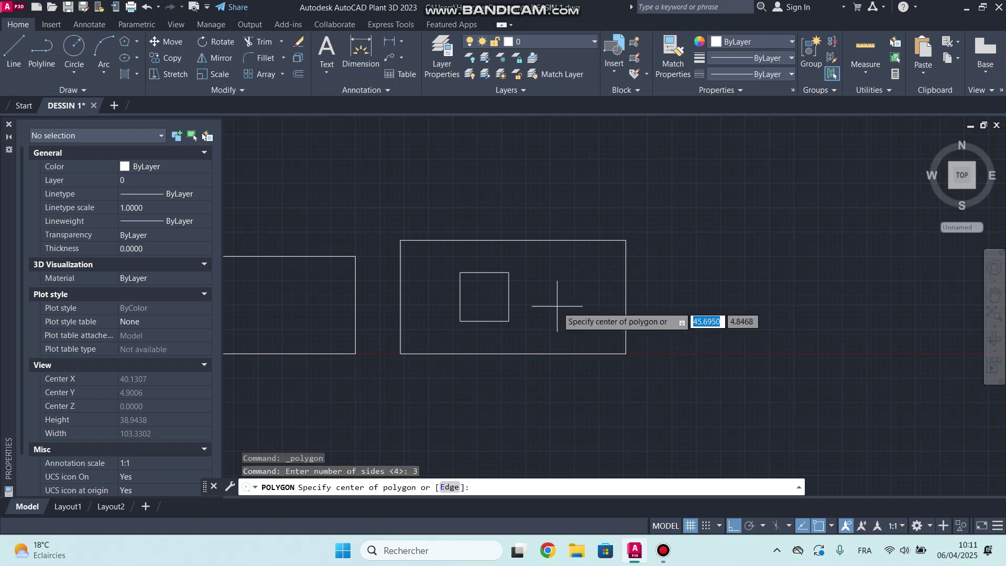
pyautogui.click(575, 311)
pyautogui.click(607, 340)
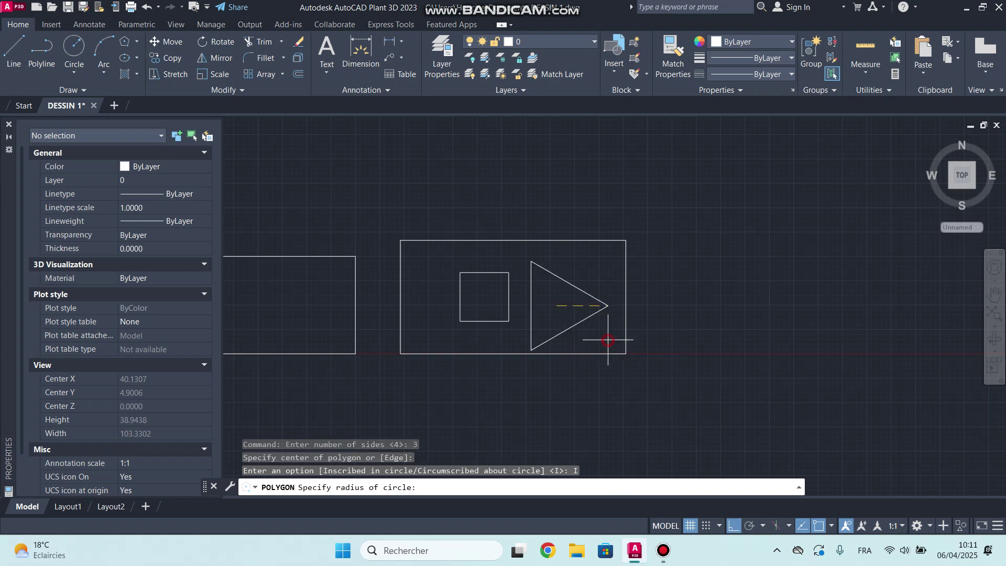
pyautogui.scroll(2, 578, 306)
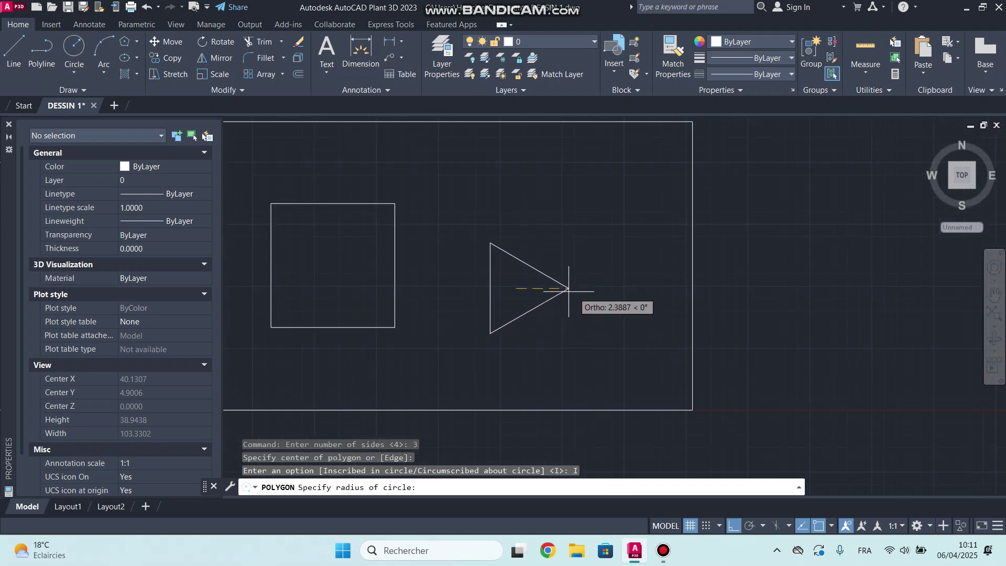